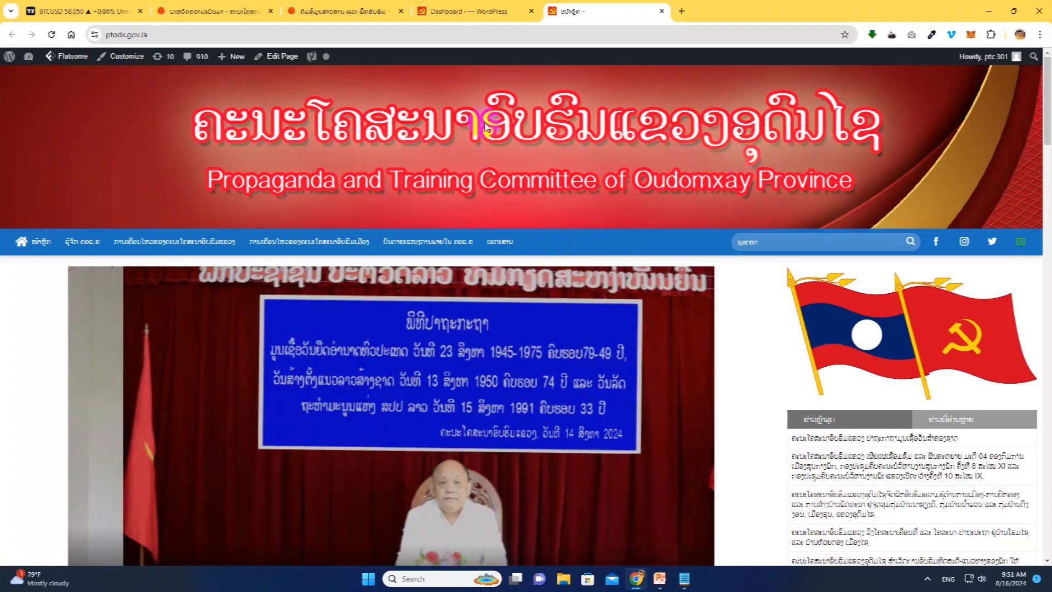
Open the Comments list in the WordPress admin and bulk-move all comments on its first page to the Trash.
left_click(455, 11)
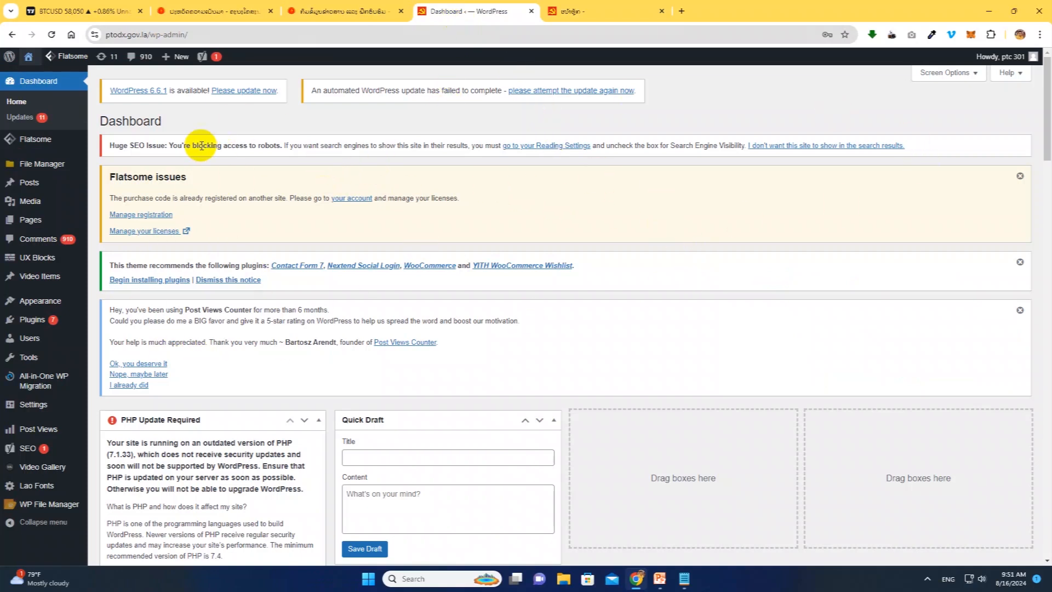
left_click(51, 260)
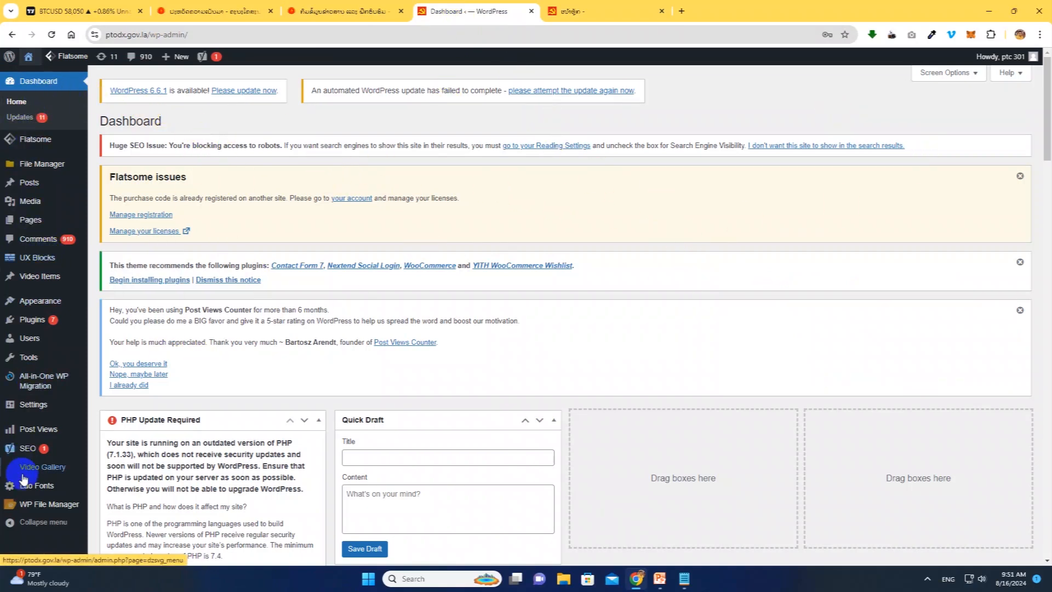
mouse_move(51, 257)
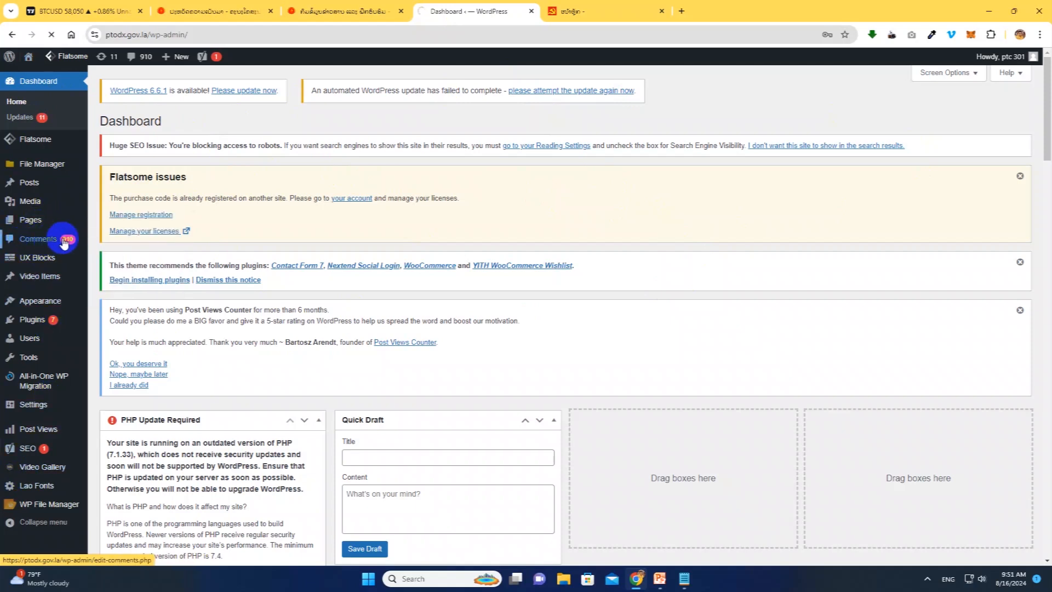
scroll(165, 408, "down", 3)
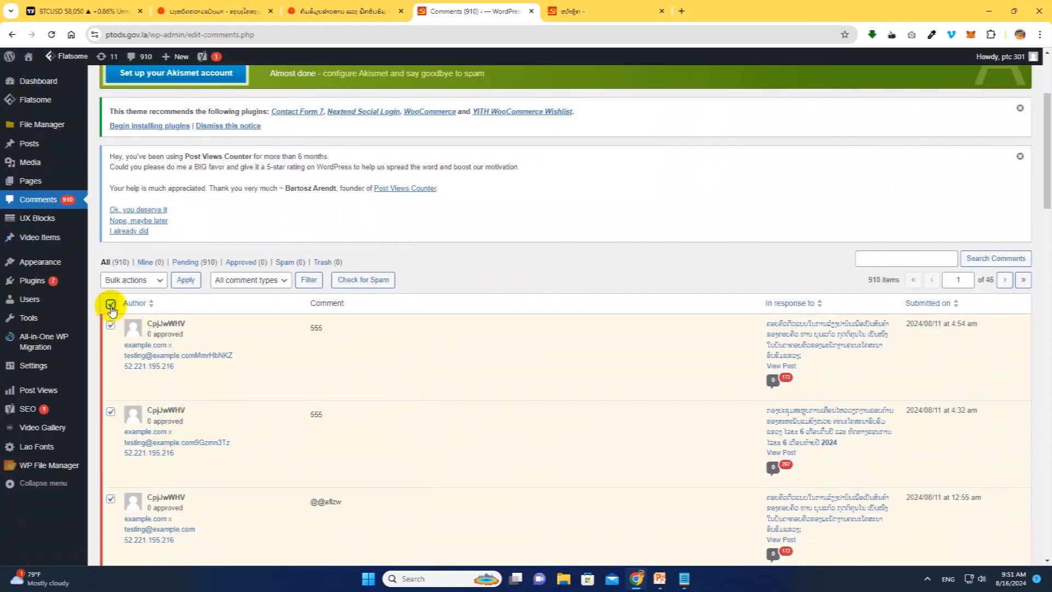
left_click(140, 282)
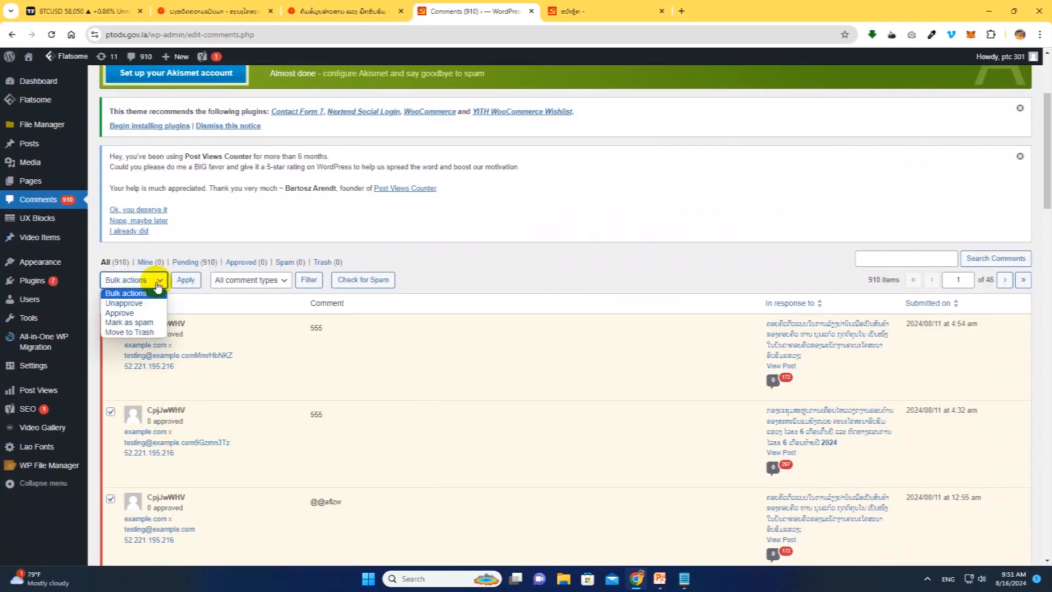
left_click(141, 332)
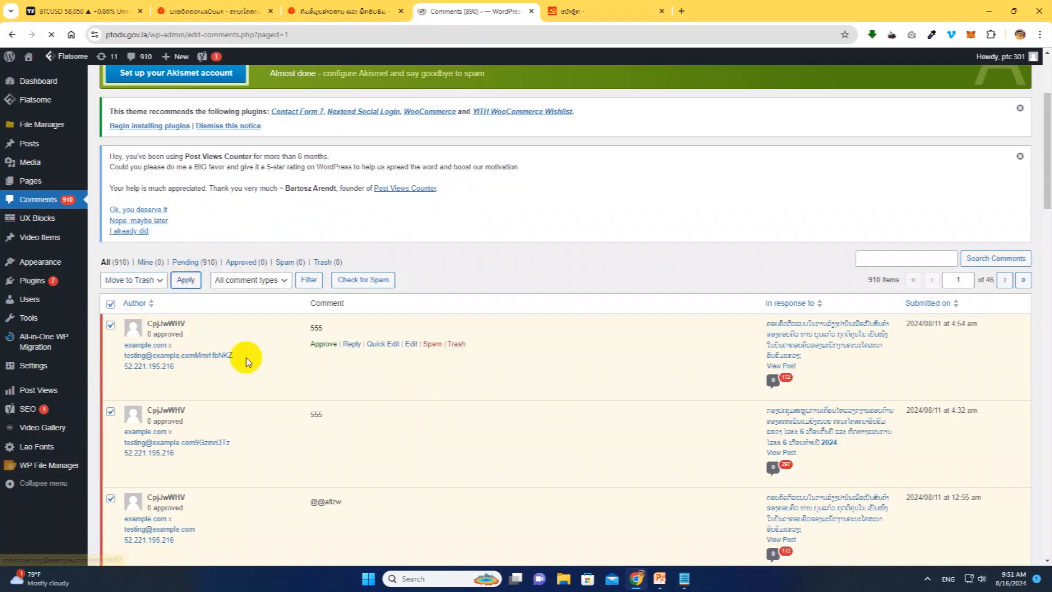
Select only the first listed comment and move it to the Trash as a bulk action.
scroll(184, 414, "down", 4)
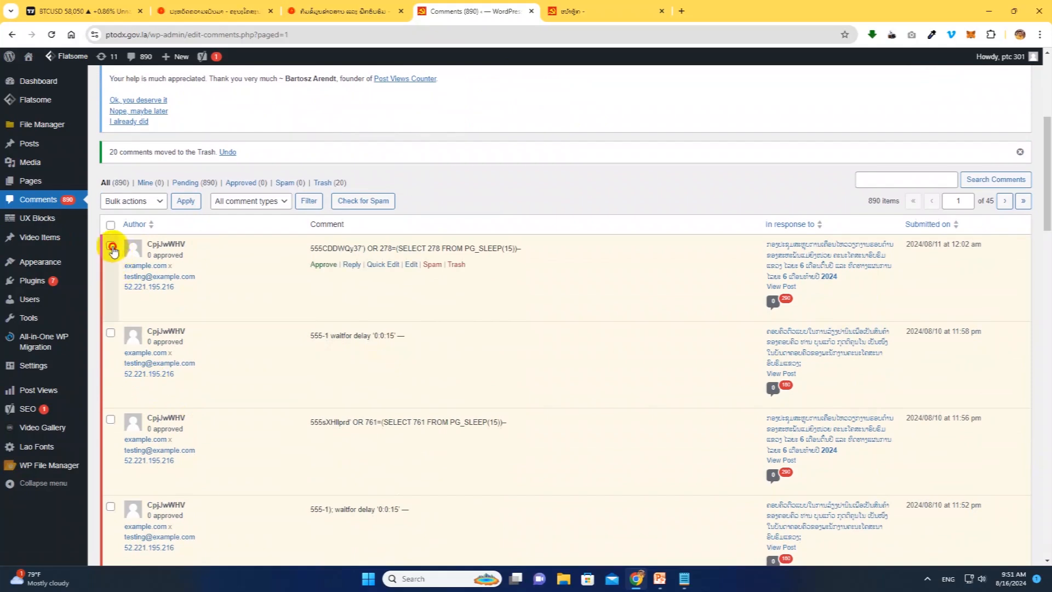
left_click(145, 202)
left_click(130, 253)
left_click(186, 201)
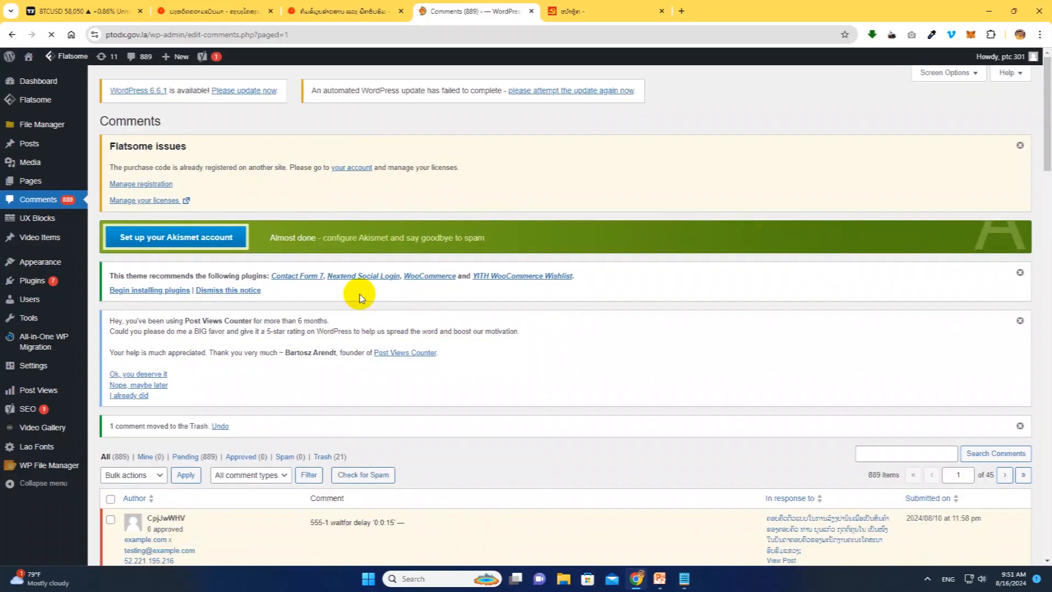
Select every comment on the current page and bulk-move them to the Trash.
scroll(170, 416, "down", 4)
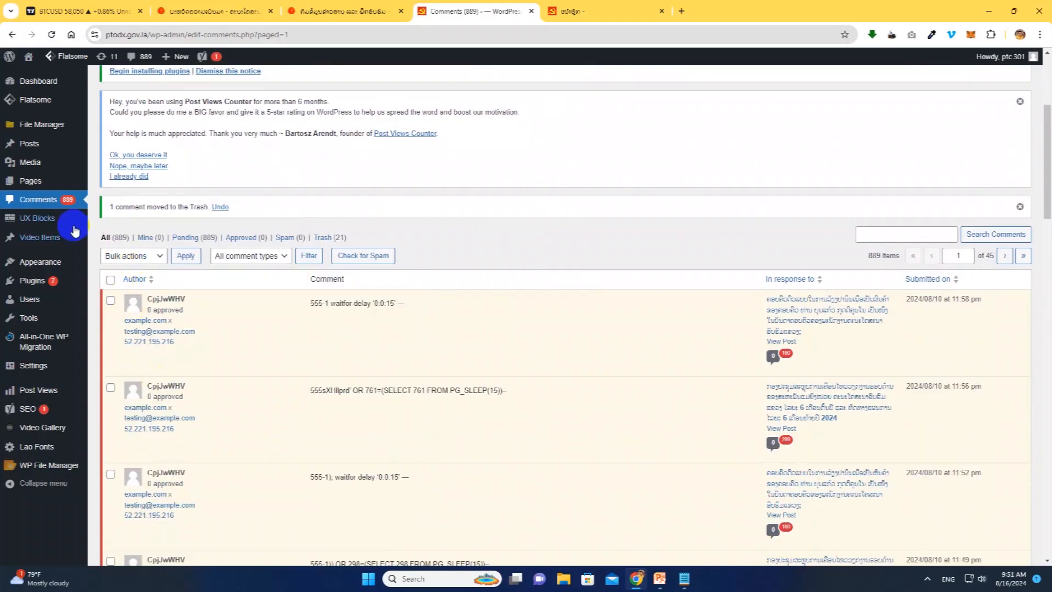
left_click(110, 280)
scroll(153, 400, "down", 5)
scroll(188, 380, "up", 5)
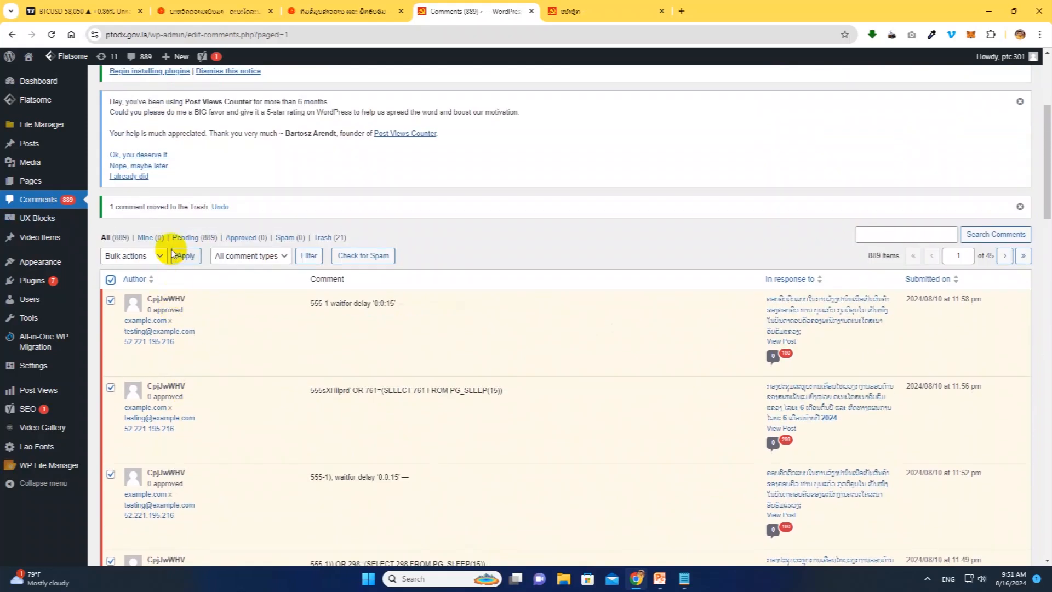
left_click(159, 255)
left_click(141, 305)
left_click(185, 255)
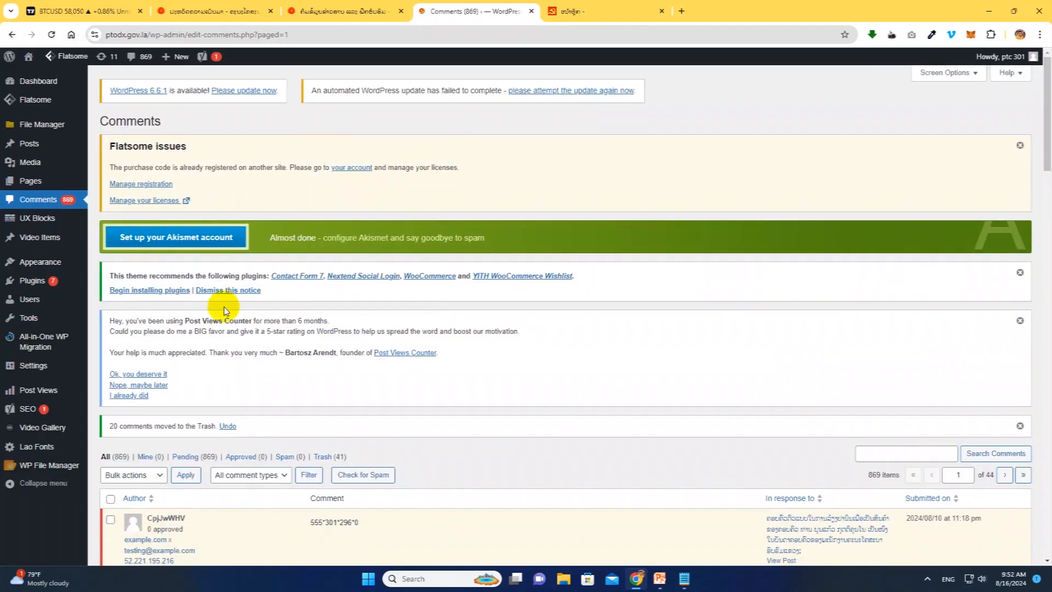
Open the trashed comments, select all on the first page and delete them permanently.
scroll(229, 329, "down", 2)
left_click(329, 347)
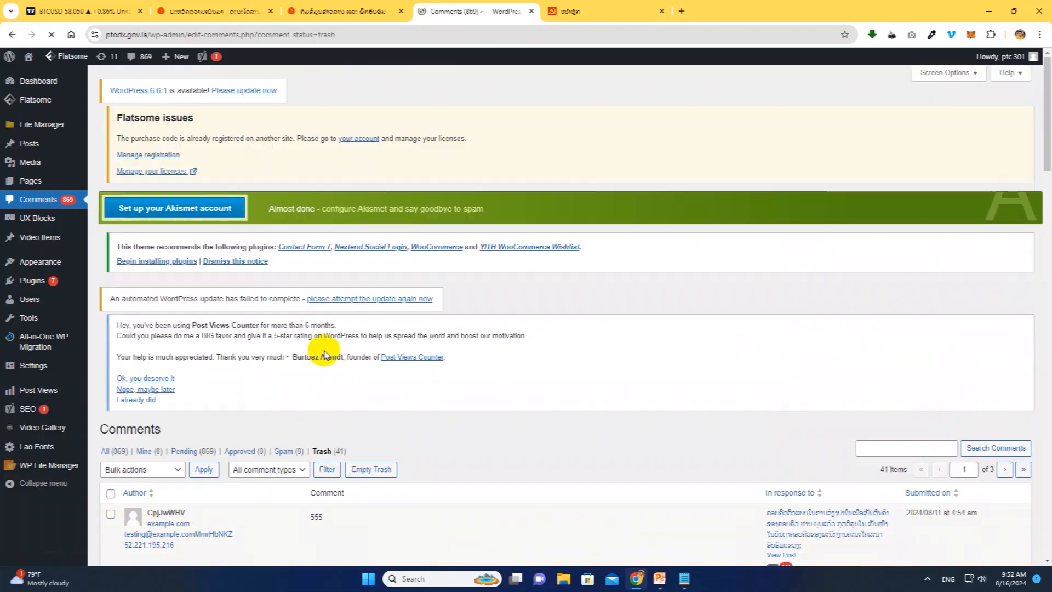
scroll(313, 434, "down", 3)
left_click(110, 303)
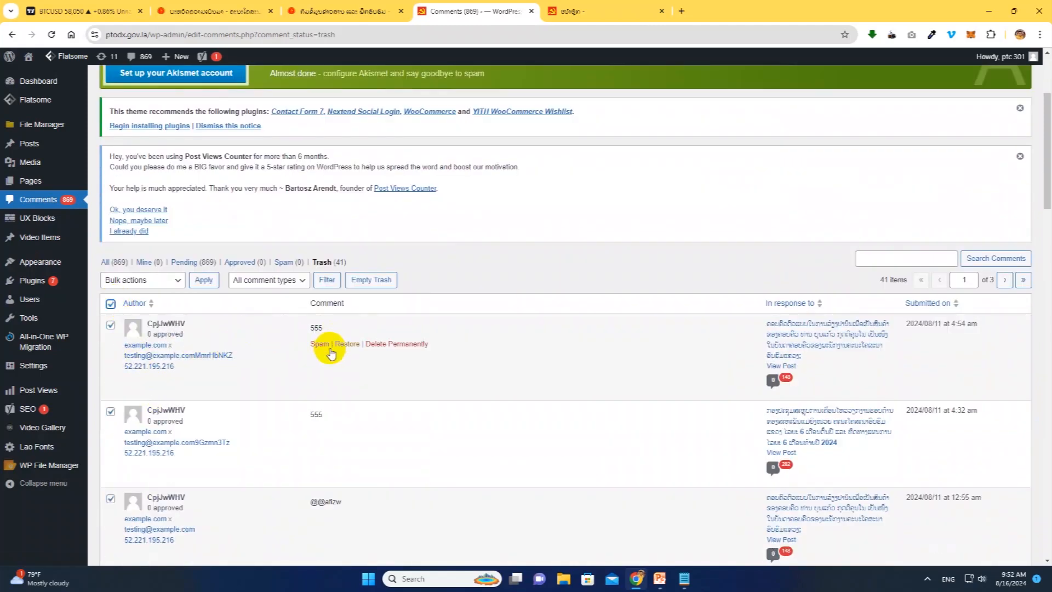
left_click(159, 280)
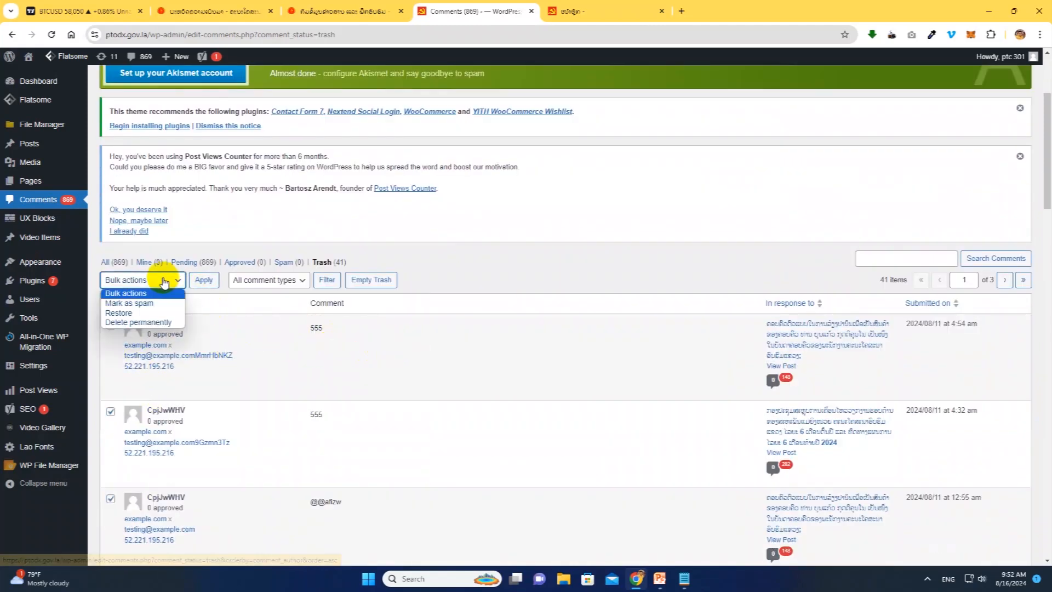
left_click(156, 323)
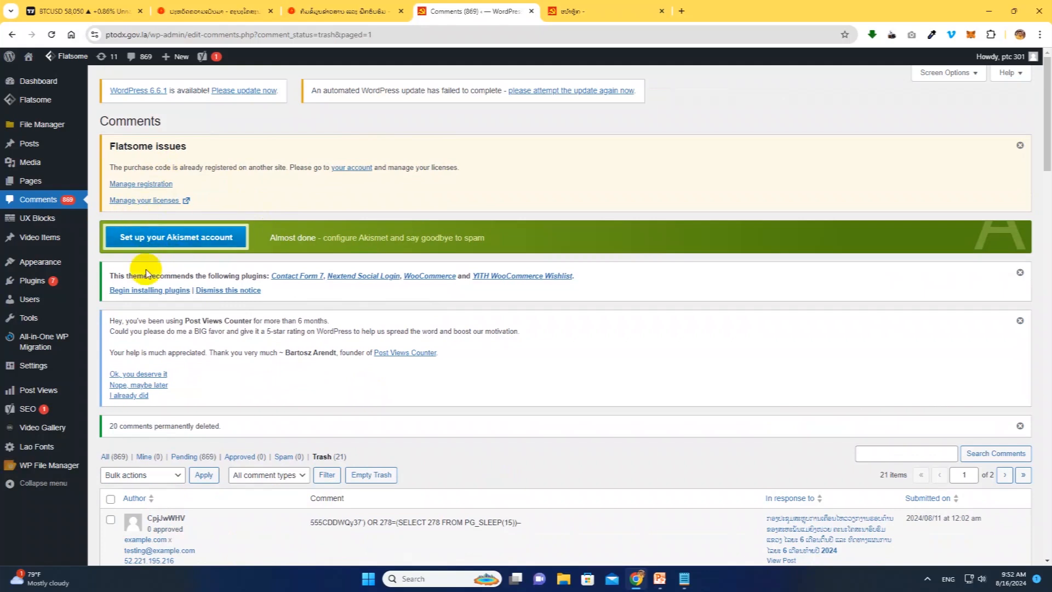
Examine the ptodx.gov.la homepage, the ptc.gov.la information department page, and the text and portraits on the ptc.gov.la history page.
left_click(587, 11)
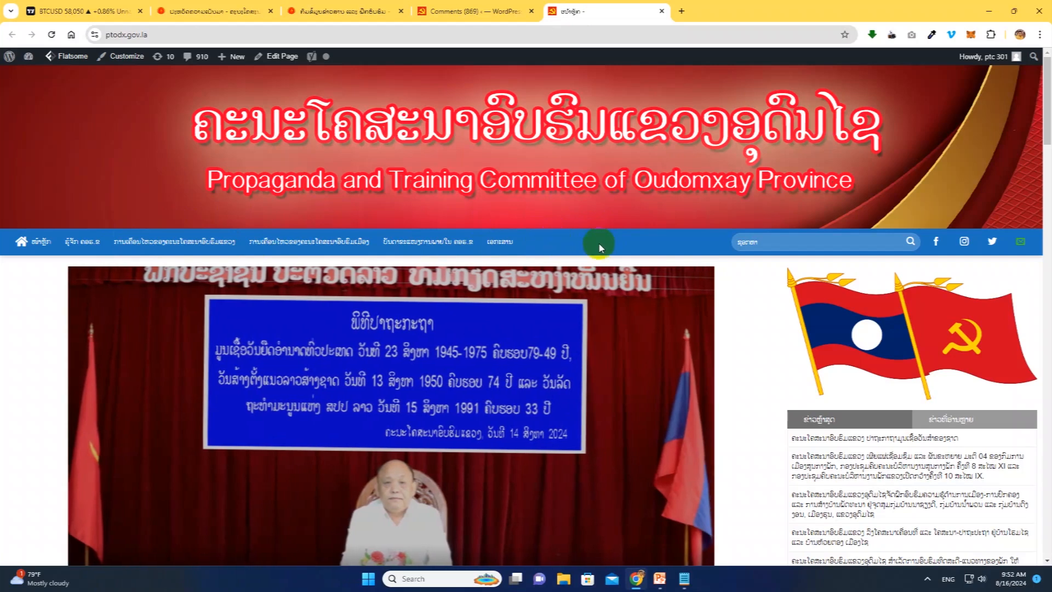
left_click(212, 11)
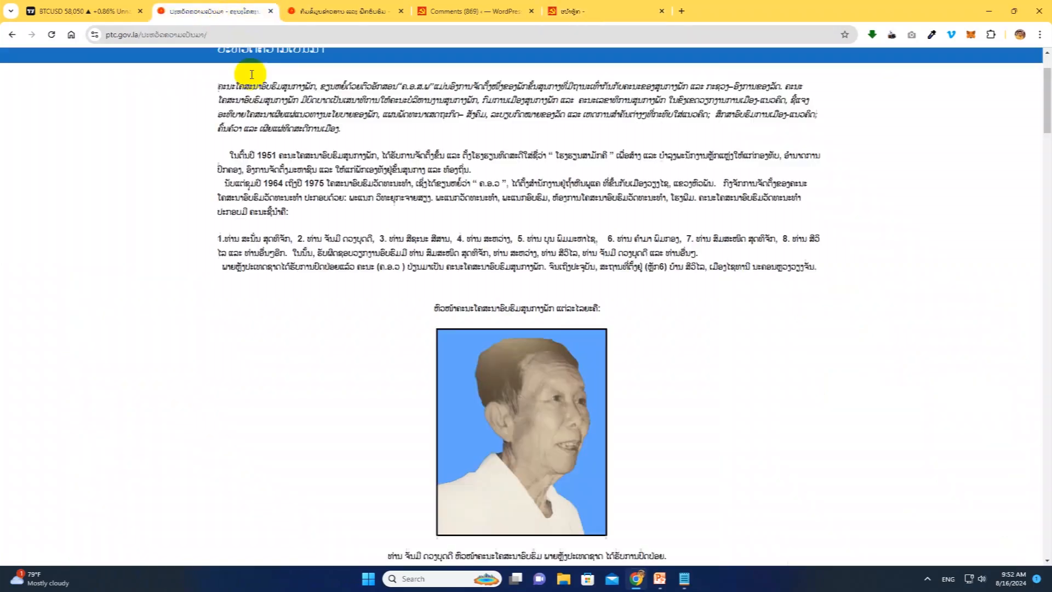
scroll(374, 301, "up", 2)
scroll(373, 301, "down", 2)
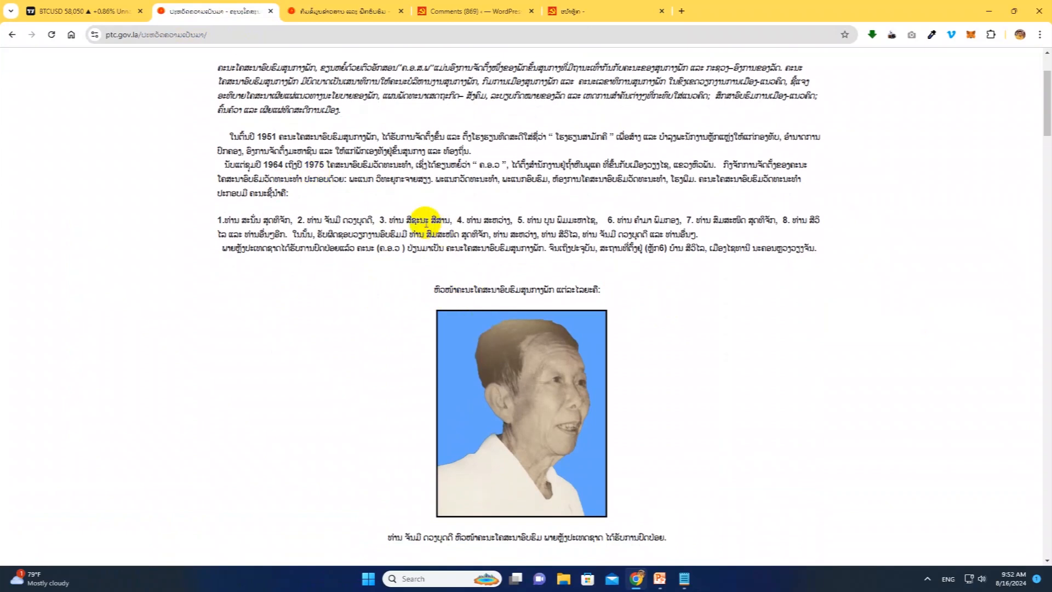
left_click(349, 12)
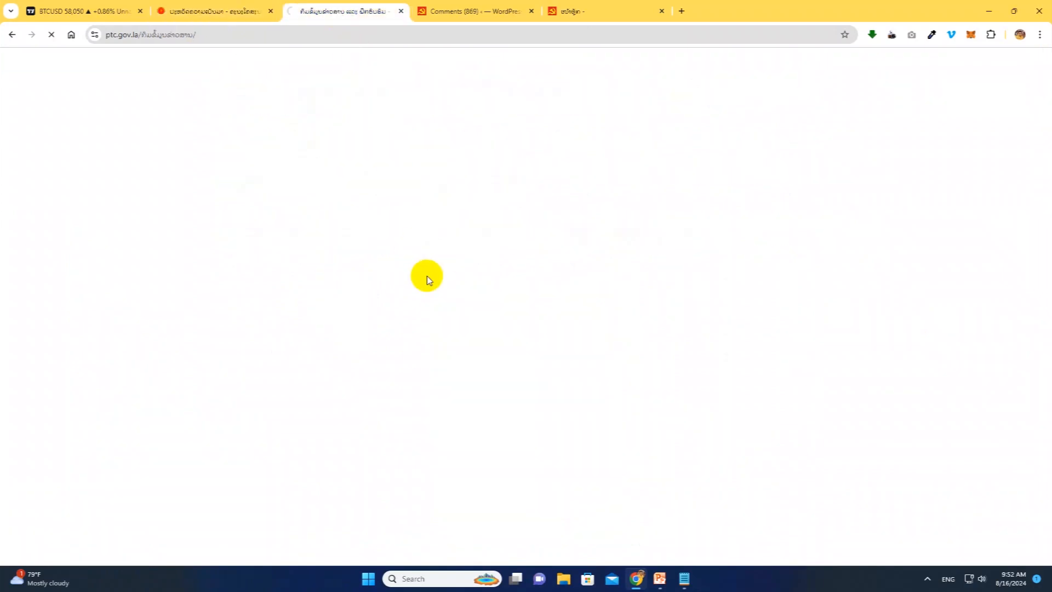
scroll(463, 257, "up", 3)
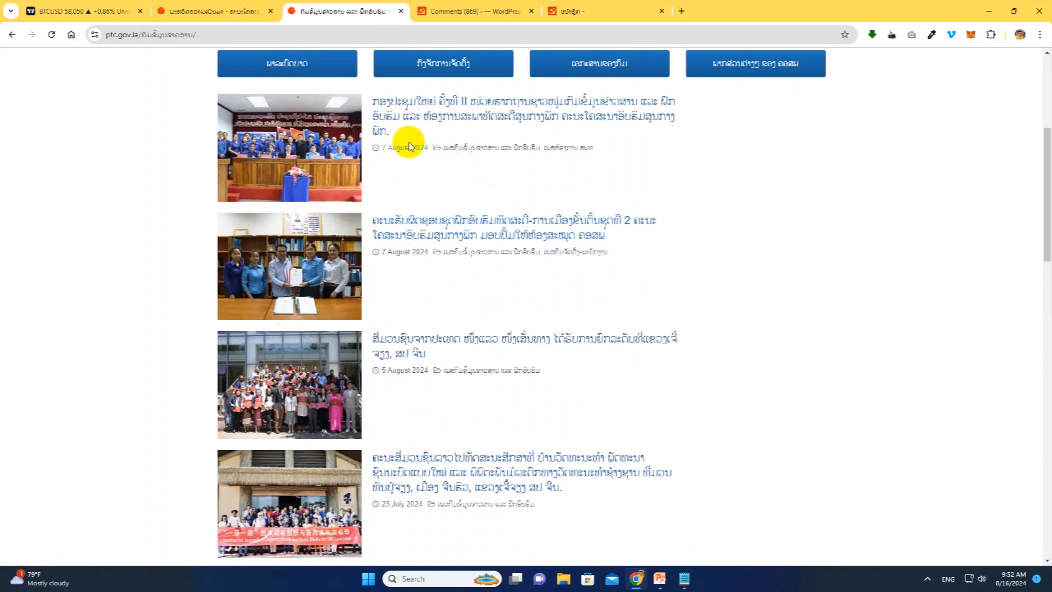
left_click(239, 16)
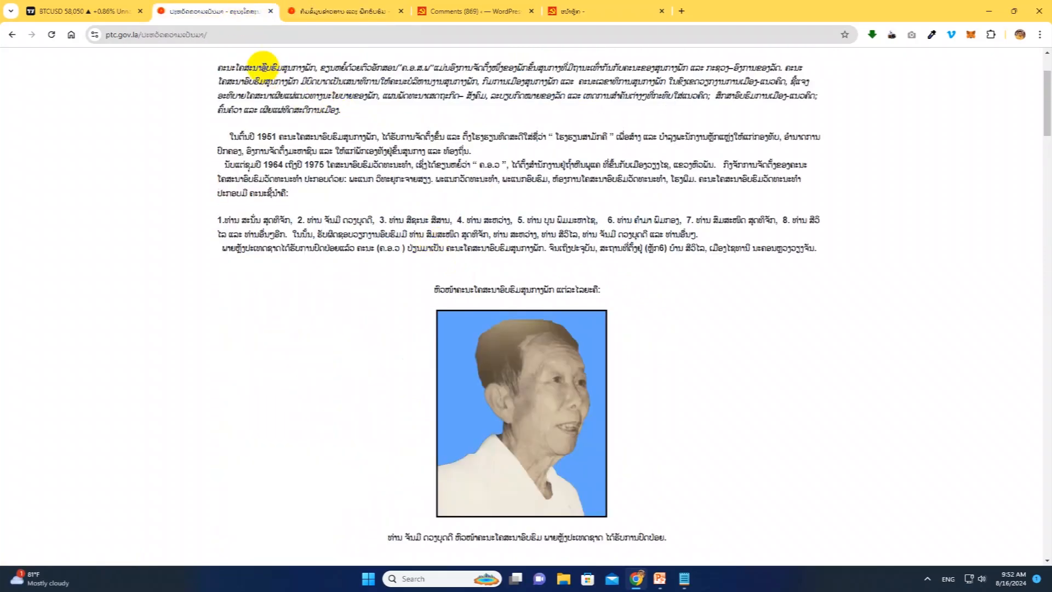
scroll(369, 249, "down", 20)
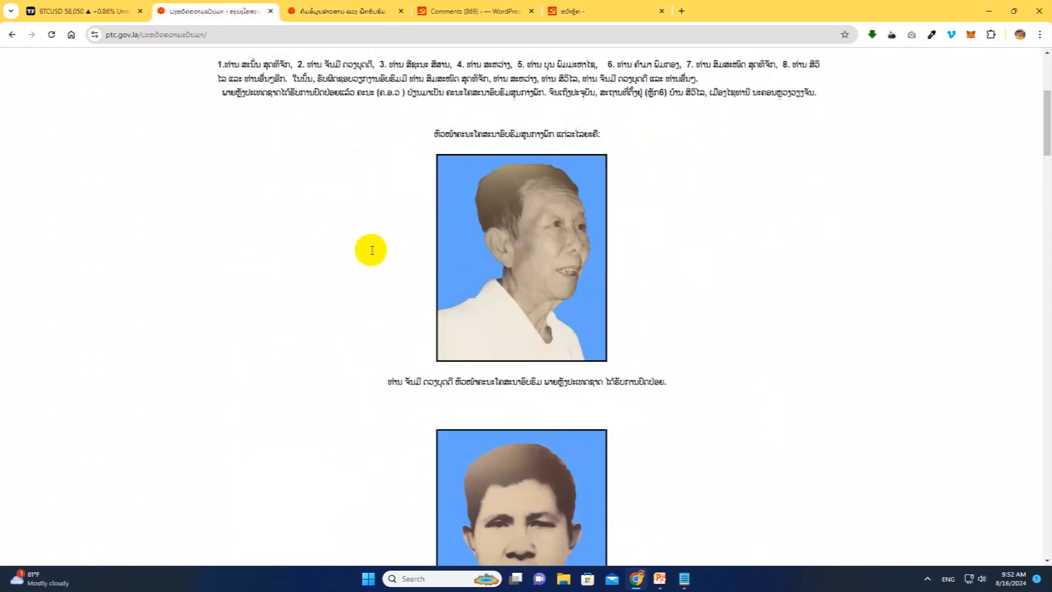
scroll(448, 258, "down", 10)
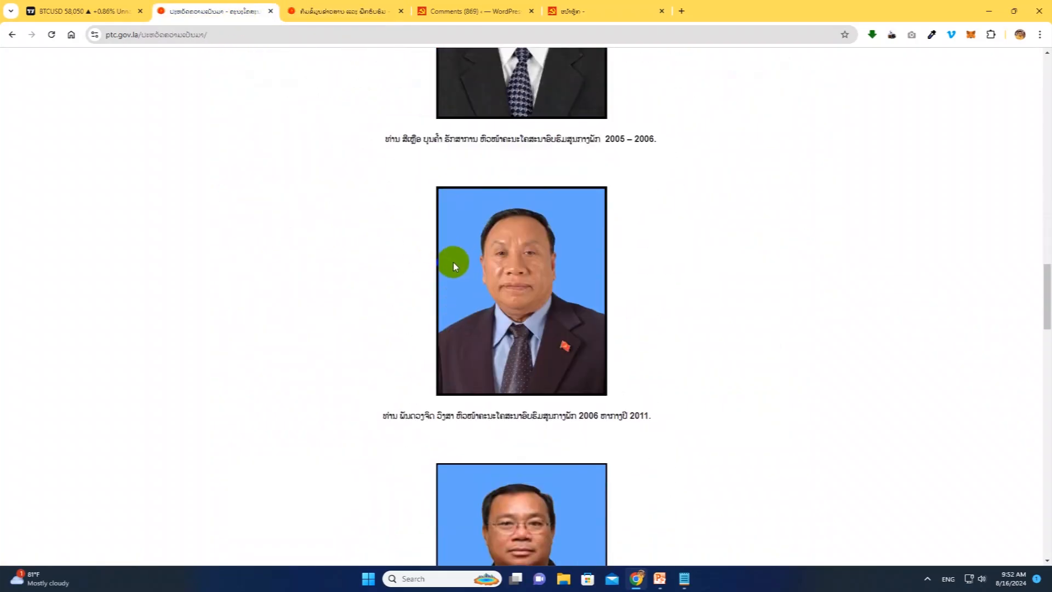
scroll(454, 263, "up", 20)
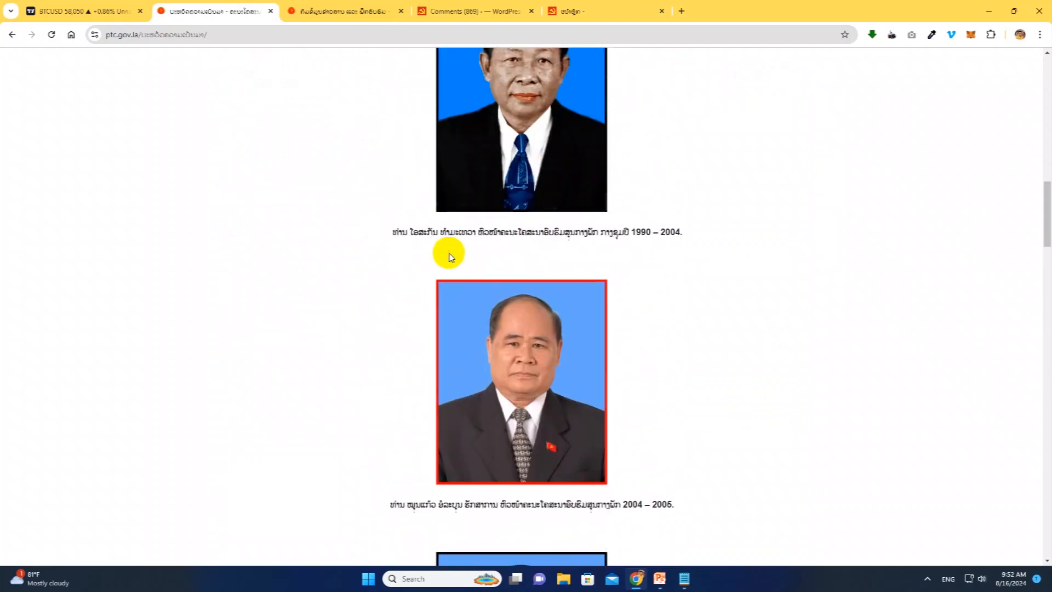
scroll(448, 256, "up", 5)
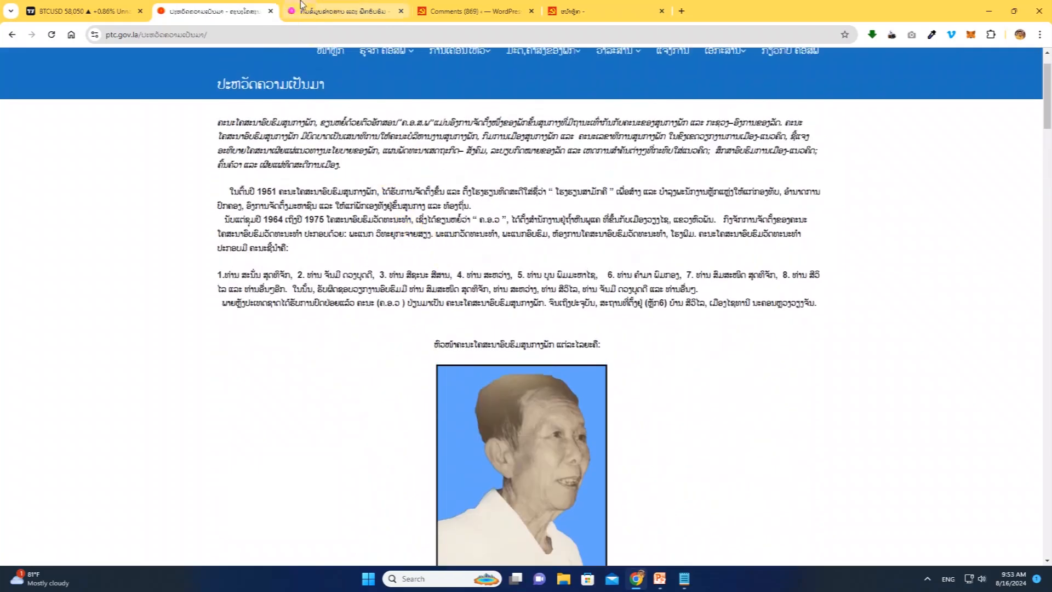
Compare the information department page's buttons and news list with the history page's portrait layout, and return to the trashed comments.
left_click(324, 11)
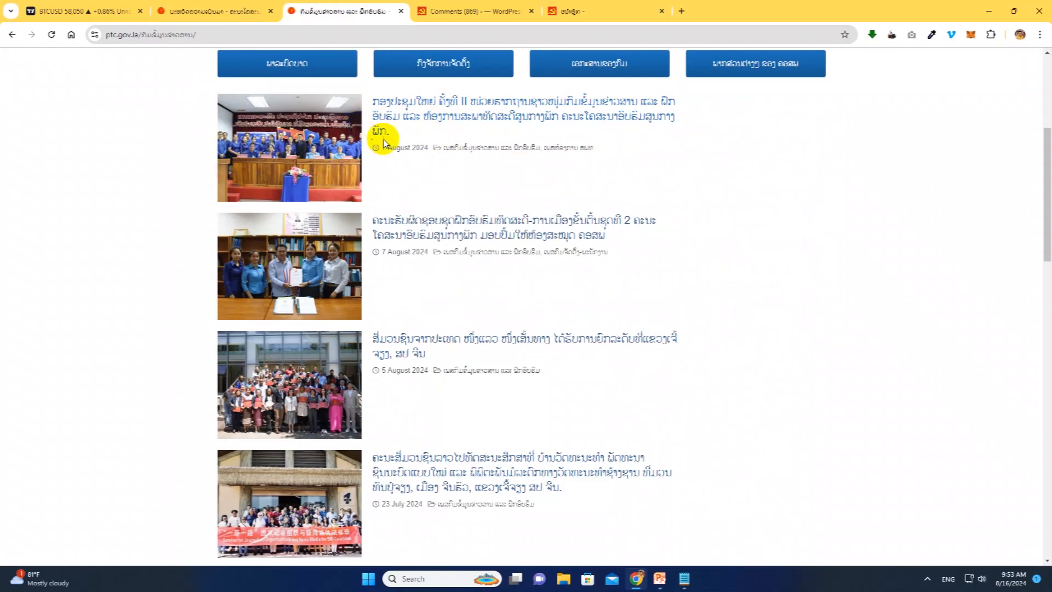
scroll(561, 388, "down", 4)
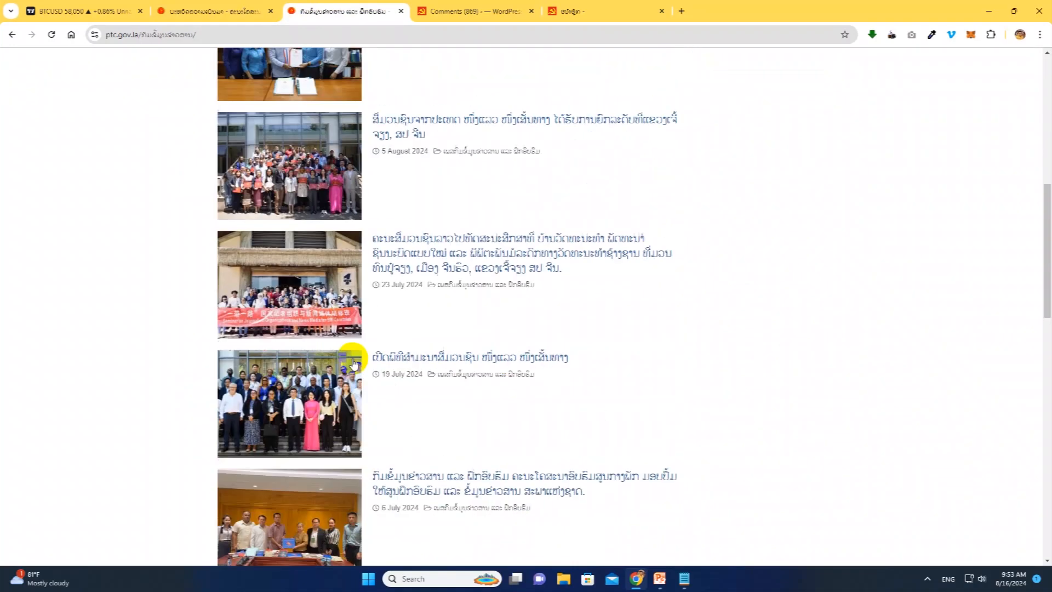
scroll(629, 422, "down", 4)
scroll(406, 351, "up", 9)
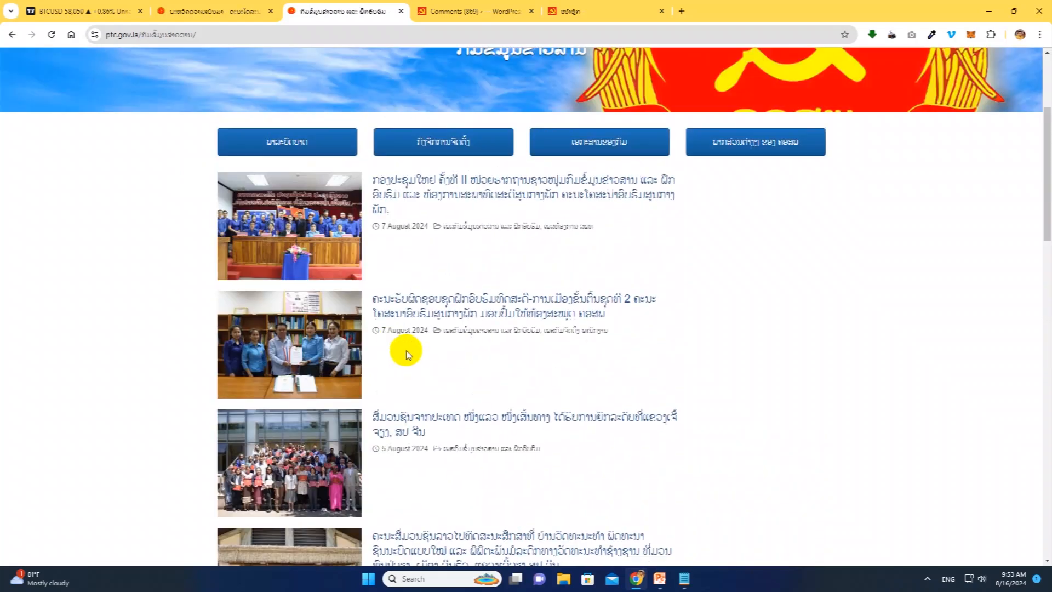
scroll(412, 354, "down", 2)
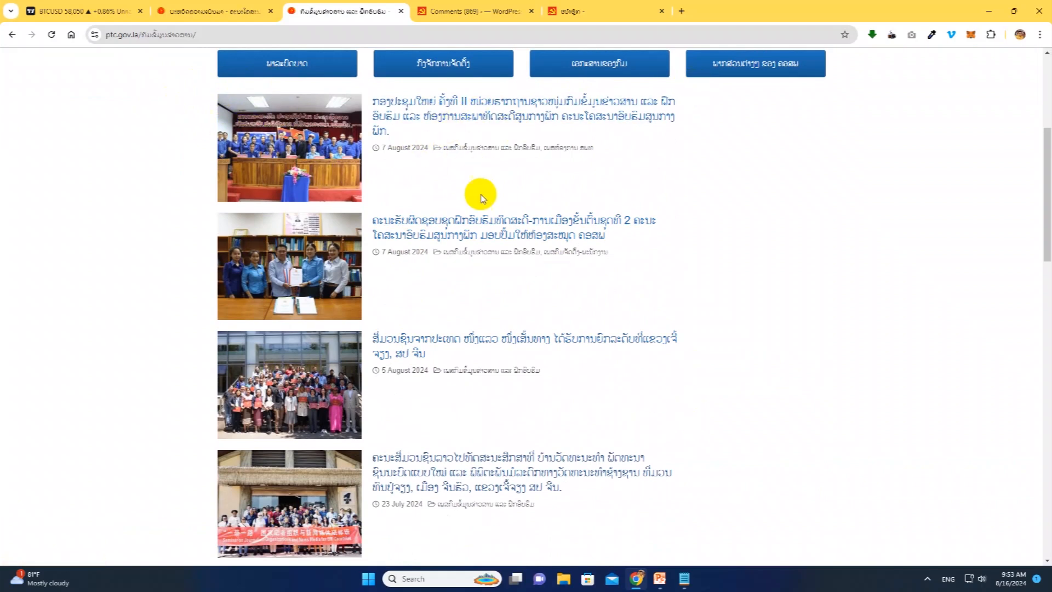
left_click(212, 12)
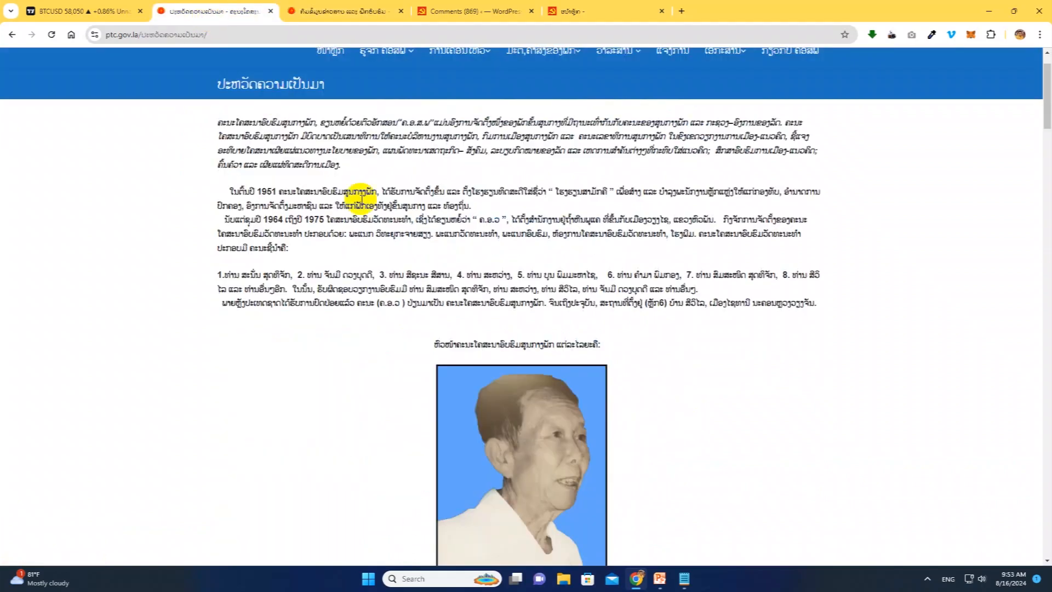
scroll(622, 484, "down", 10)
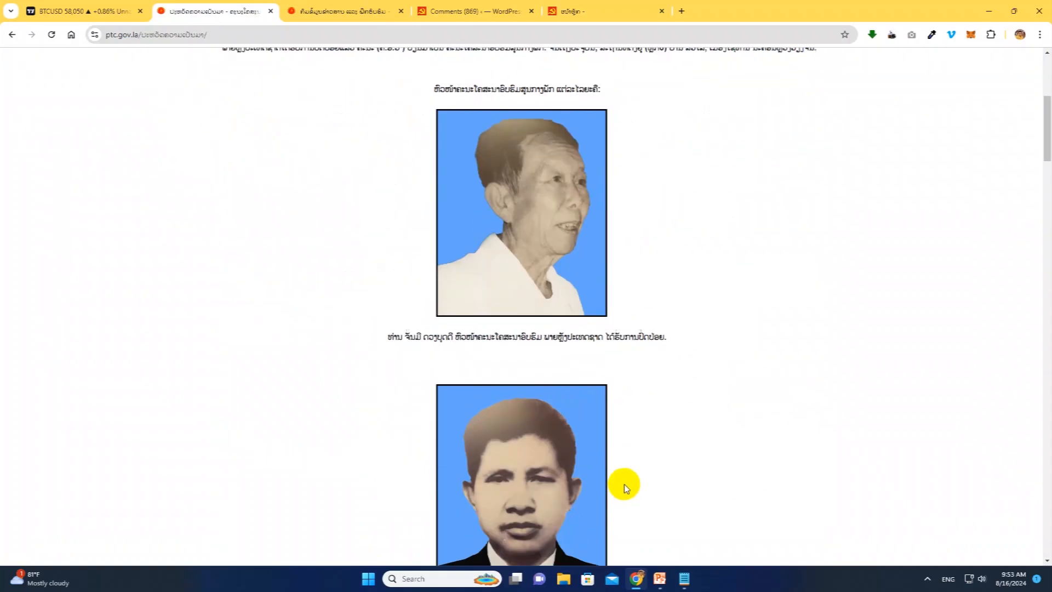
scroll(566, 468, "down", 10)
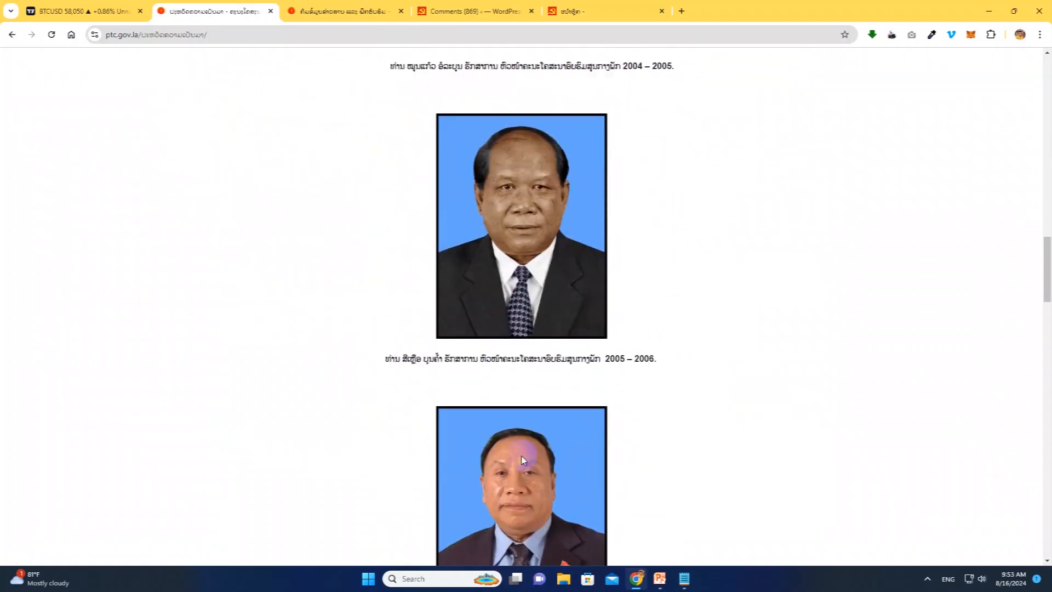
scroll(412, 100, "up", 5)
left_click(349, 15)
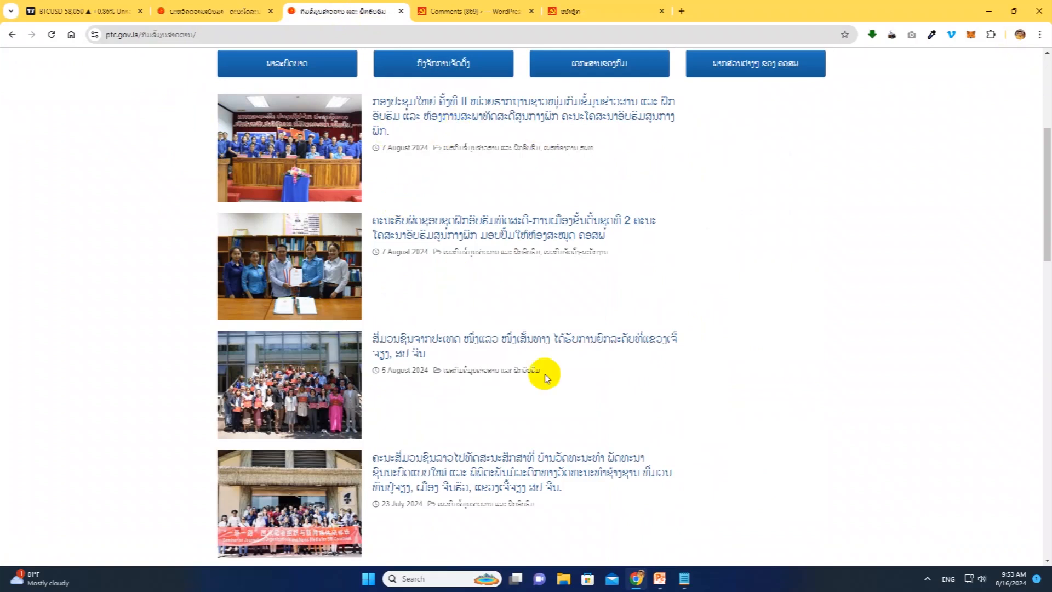
scroll(417, 427, "down", 4)
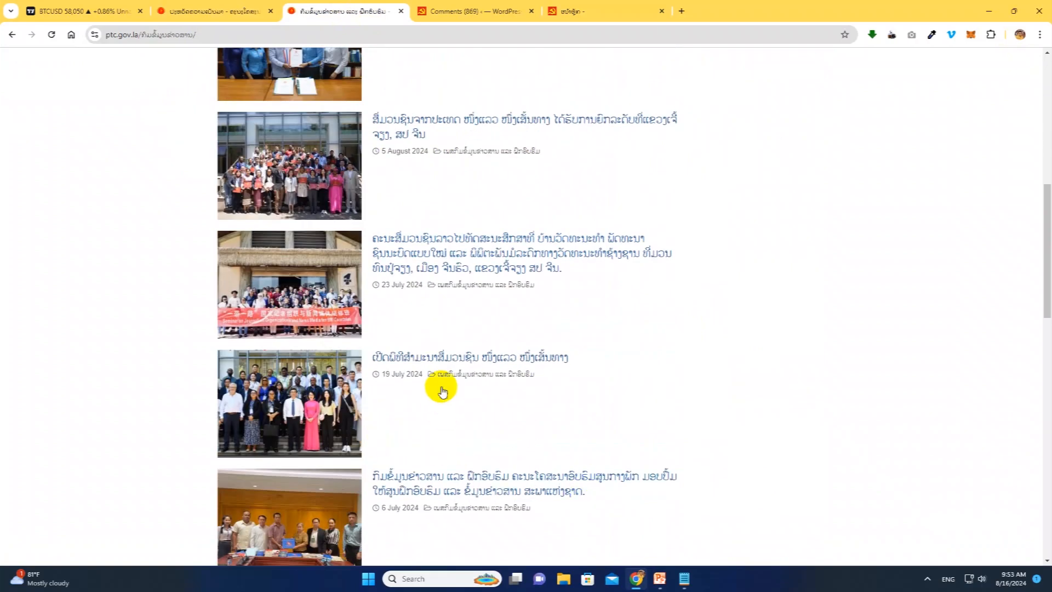
left_click(442, 13)
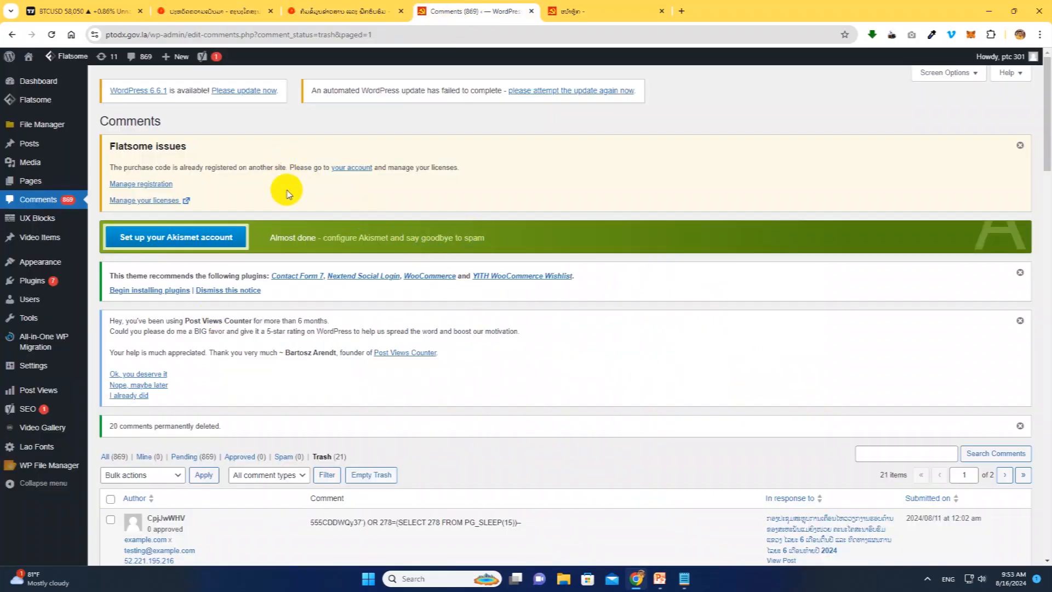
Add a new post category named ການພົວພັນຮ່ວມມື with the slug cop.
left_click(580, 11)
left_click(456, 6)
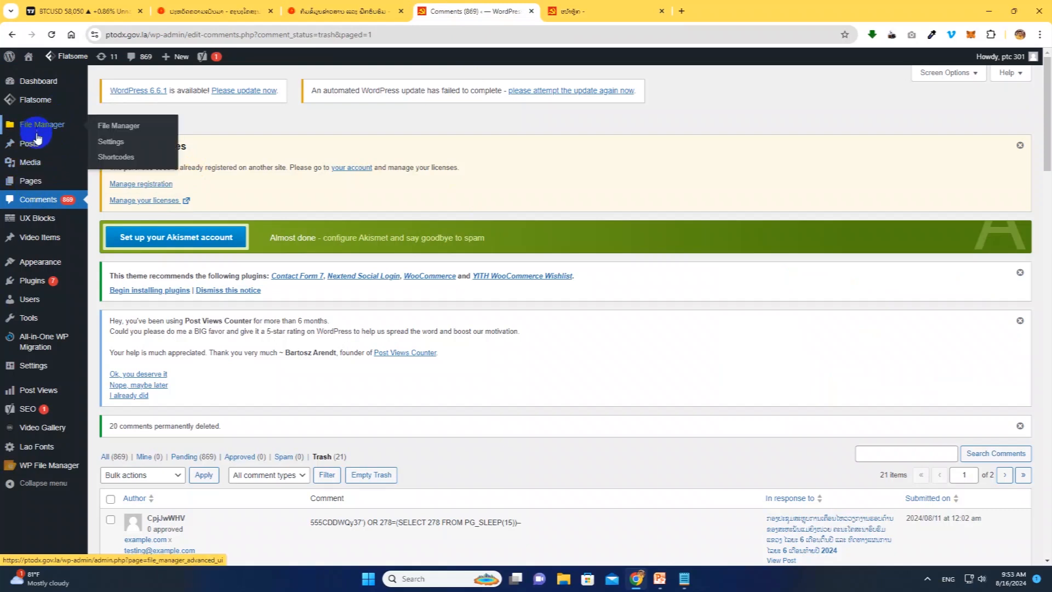
mouse_move(36, 147)
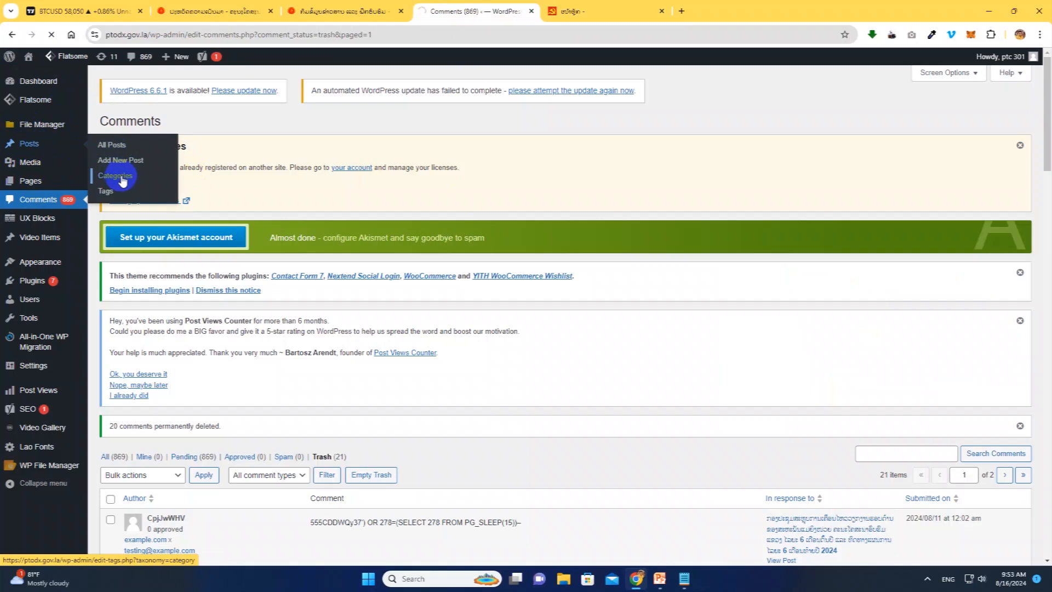
left_click(122, 178)
scroll(412, 230, "down", 4)
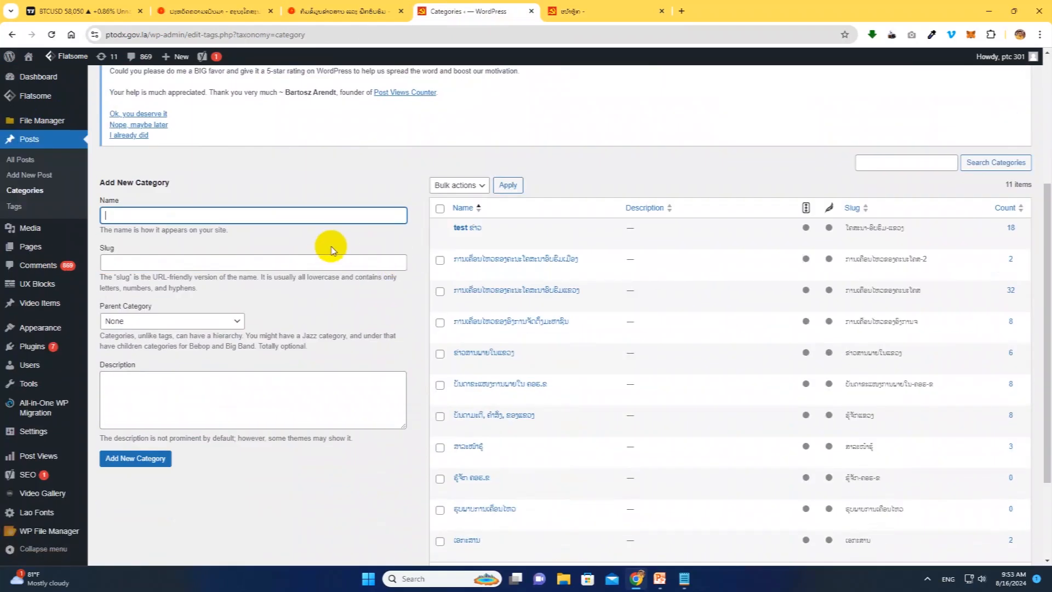
scroll(331, 250, "up", 2)
left_click(140, 324)
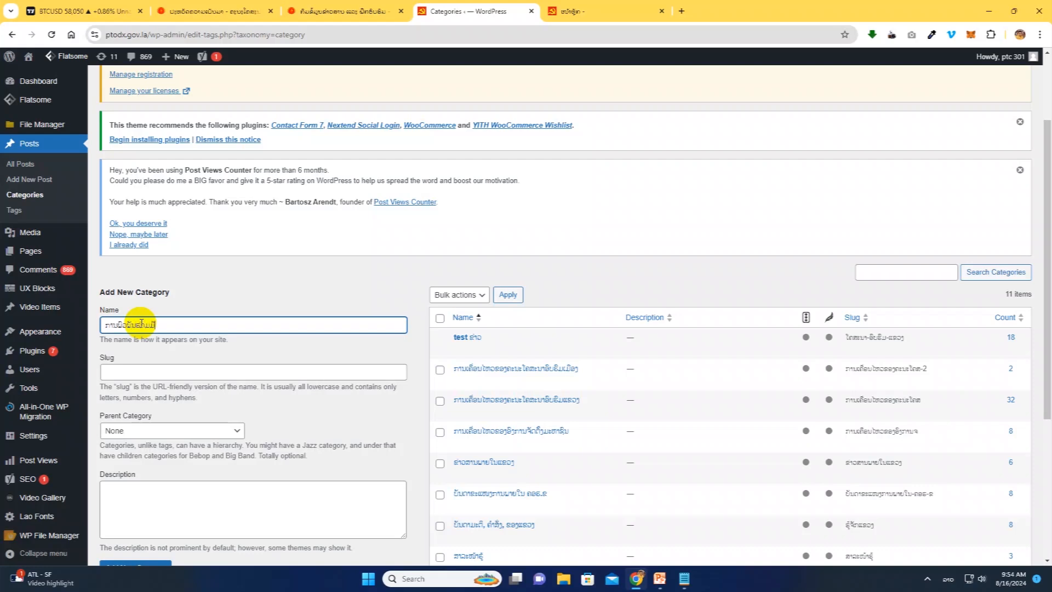
left_click(134, 374)
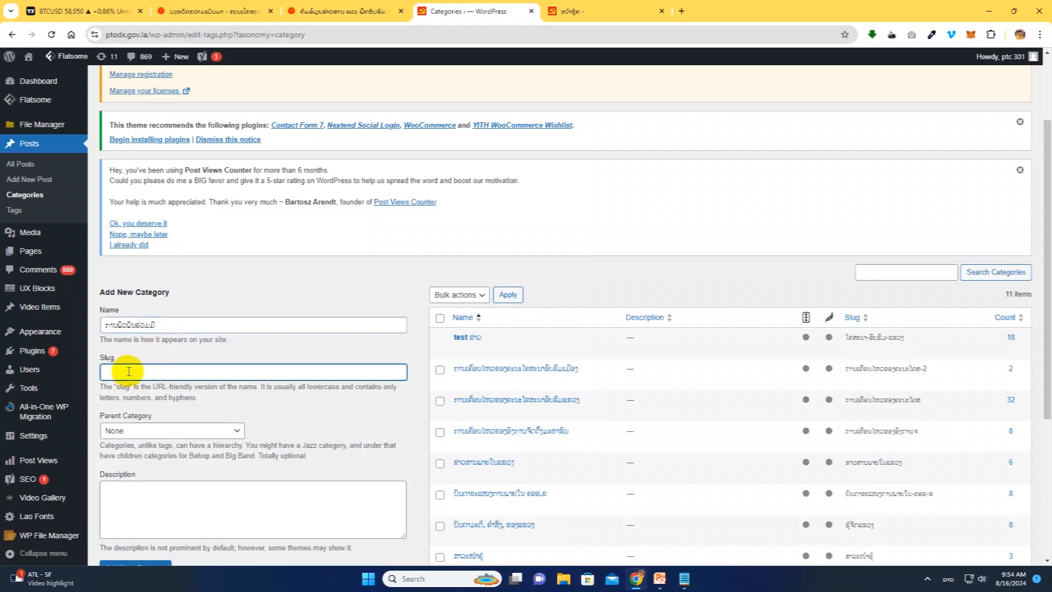
key("super+space")
scroll(153, 446, "down", 4)
left_click(137, 349)
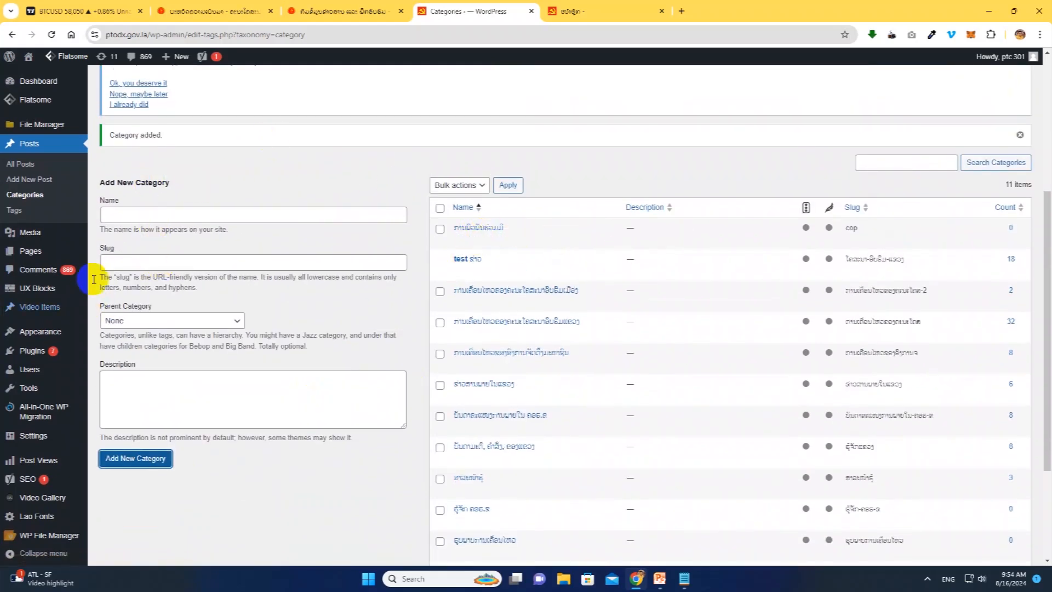
Add the ການພົວພັນຮ່ວມມື category to the end of Main-menu, save it, and check the navigation bar on the ptodx.gov.la homepage.
mouse_move(50, 337)
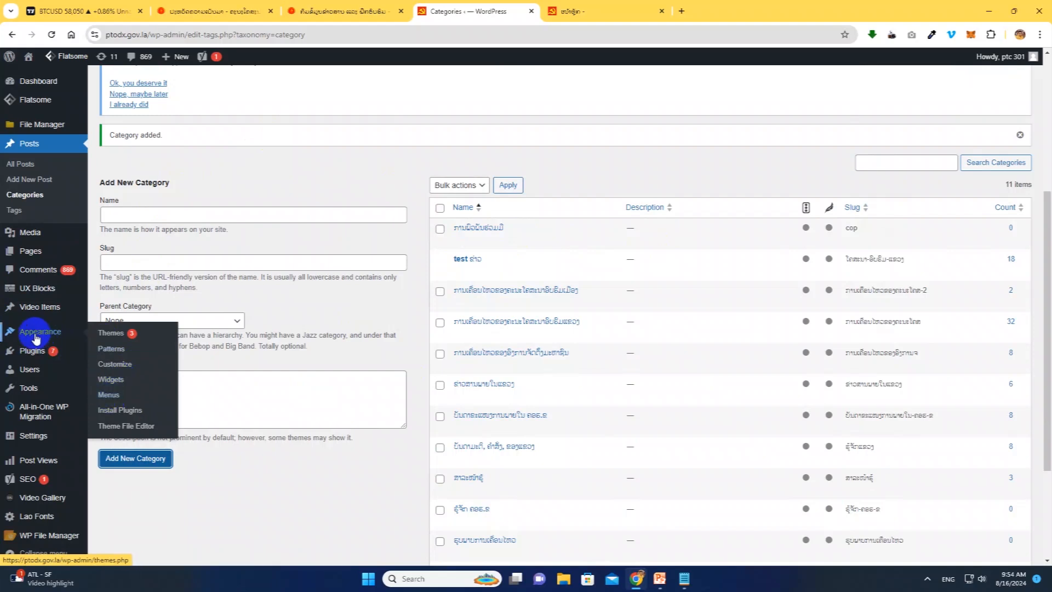
left_click(104, 334)
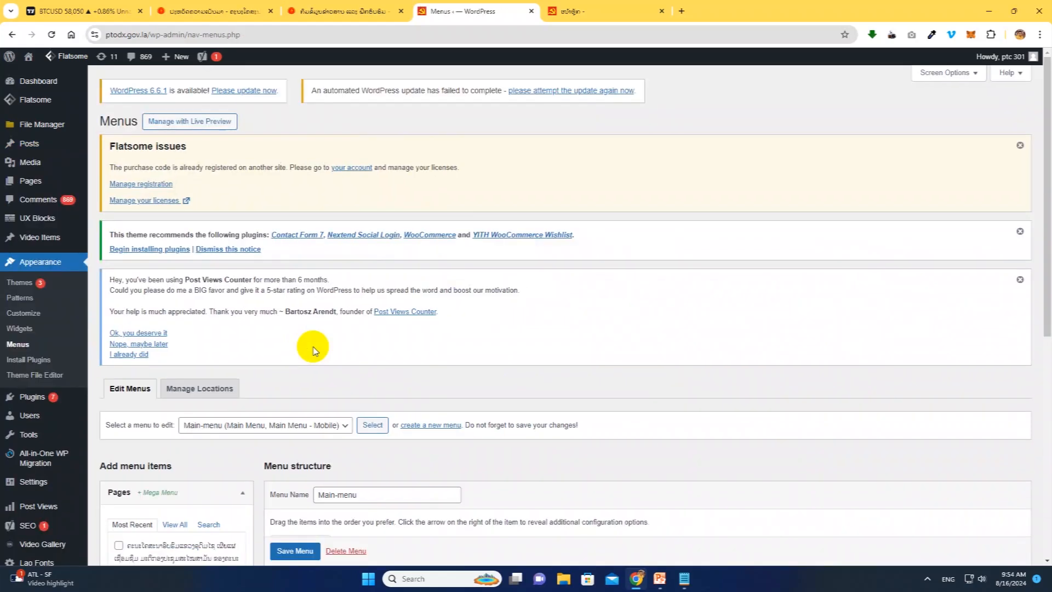
scroll(411, 337, "down", 7)
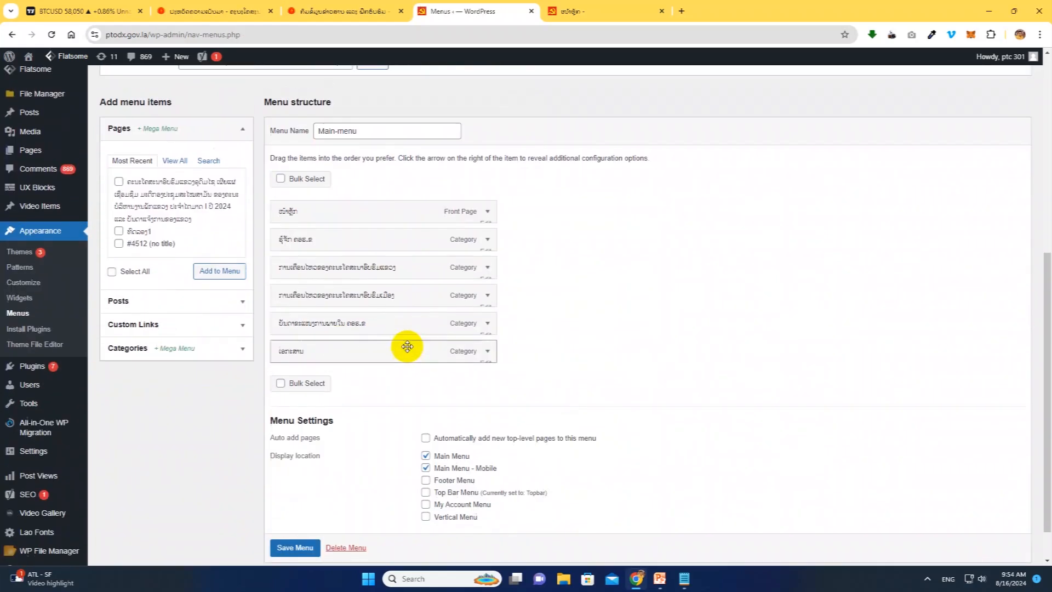
scroll(407, 347, "up", 1)
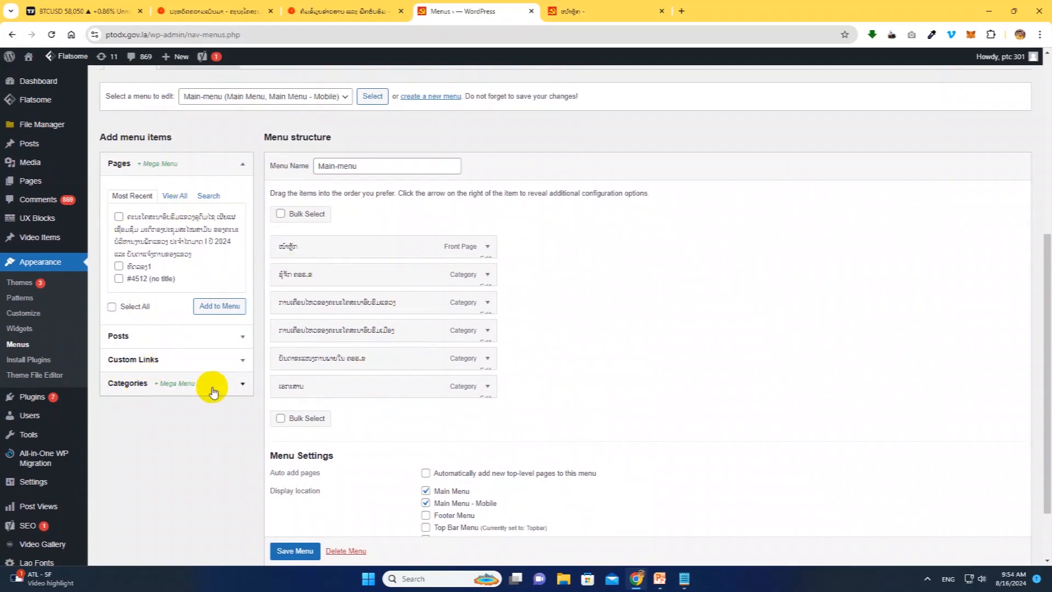
left_click(243, 387)
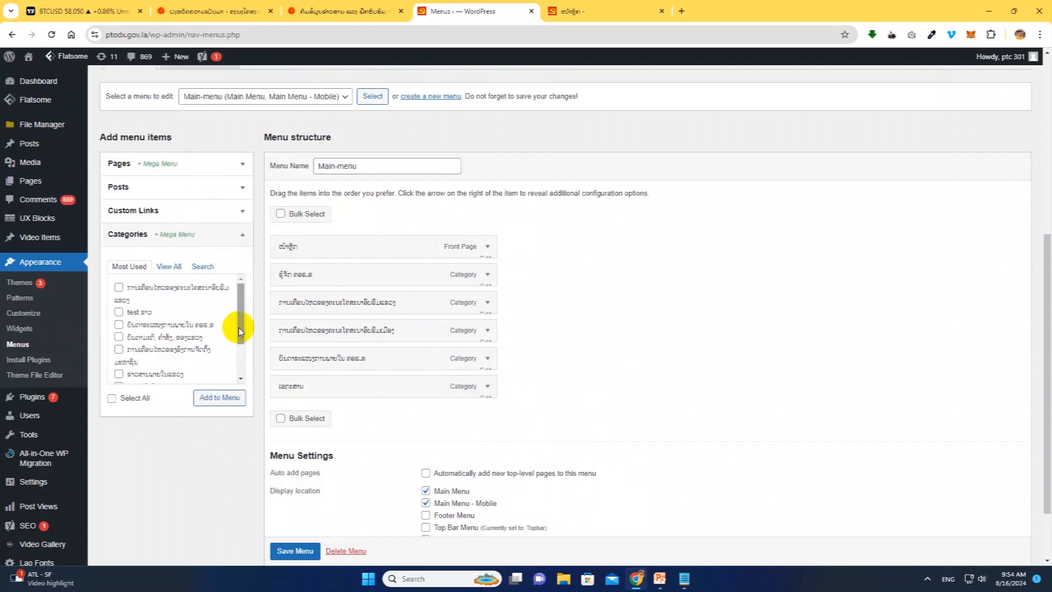
left_click_drag(239, 336, 235, 310)
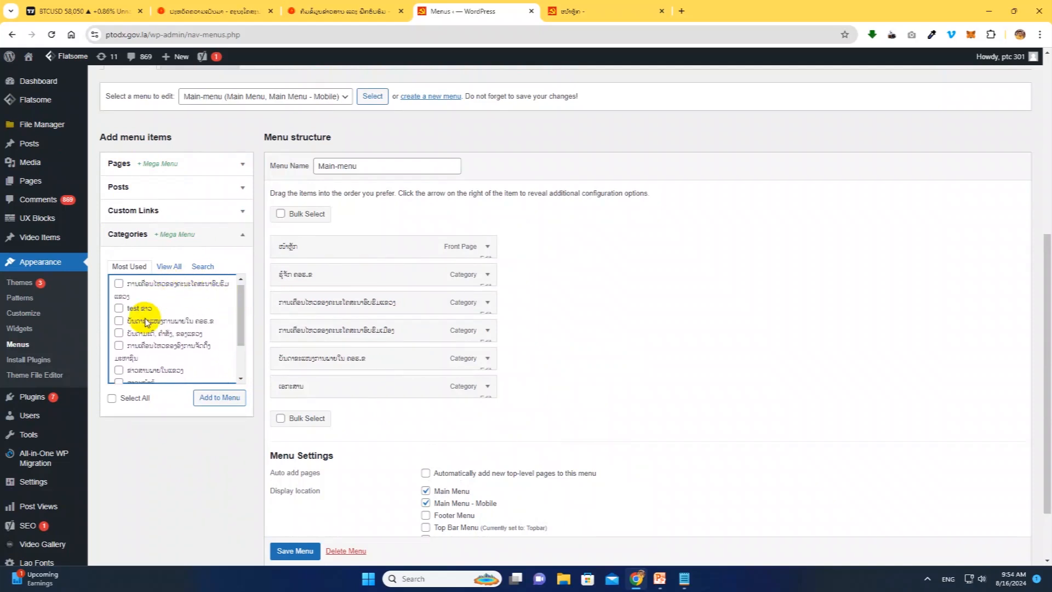
left_click(170, 267)
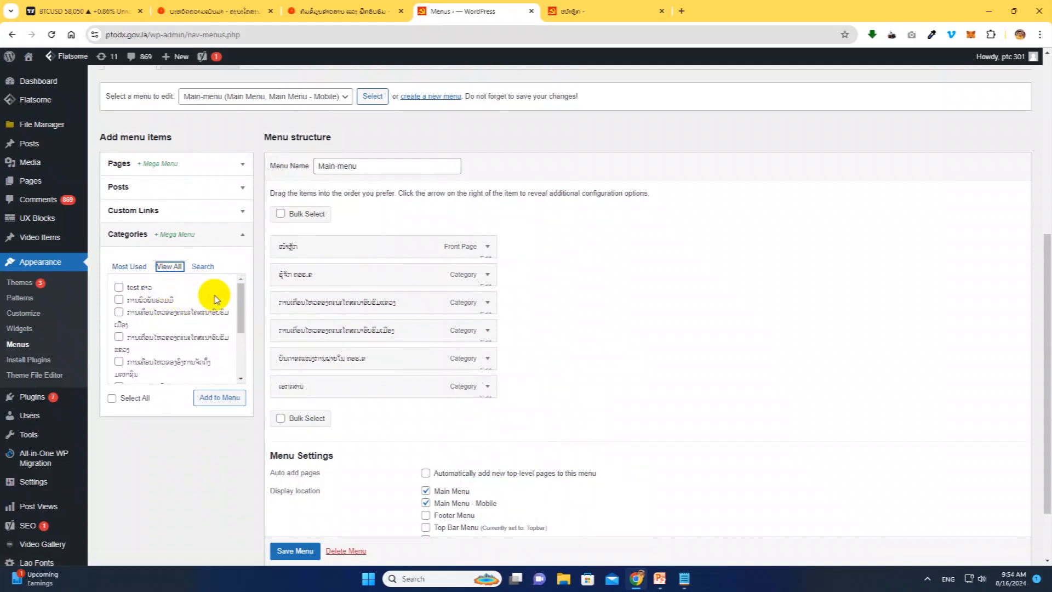
mouse_move(238, 299)
left_mouse_down()
mouse_move(237, 322)
mouse_move(237, 281)
left_mouse_up()
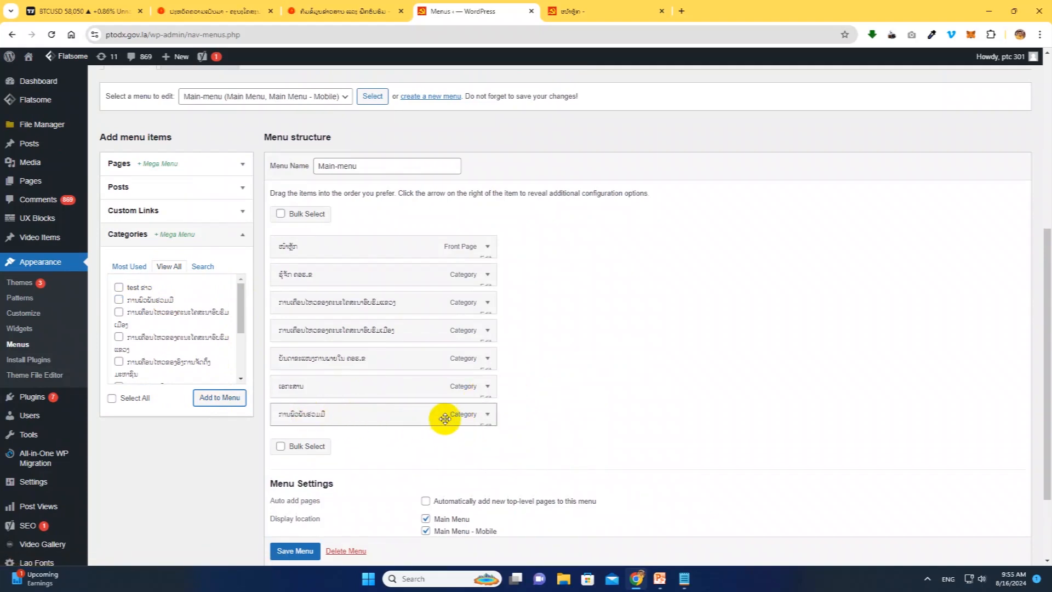
left_click(296, 551)
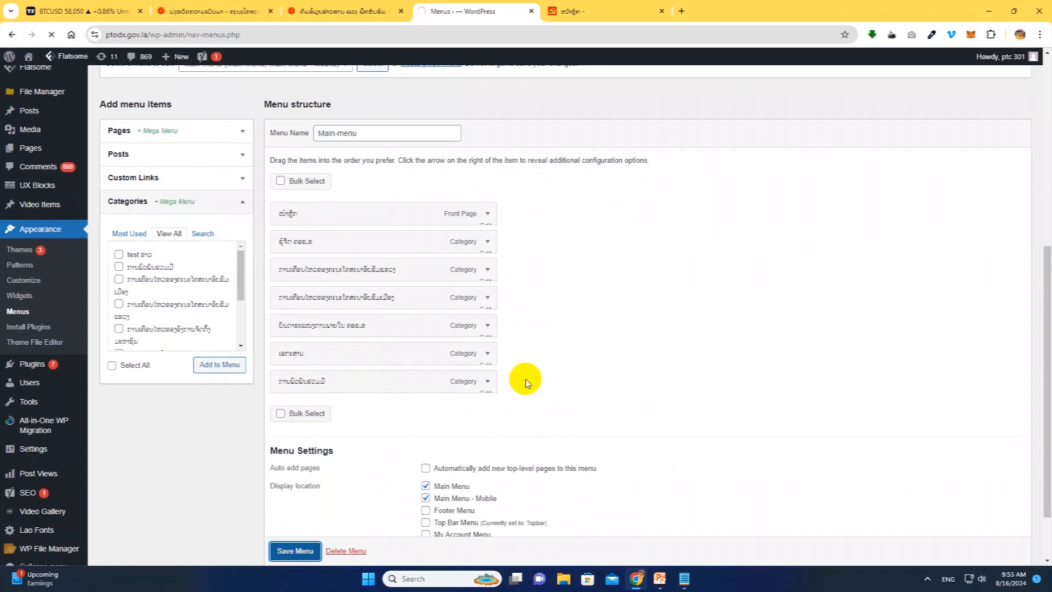
left_click(581, 11)
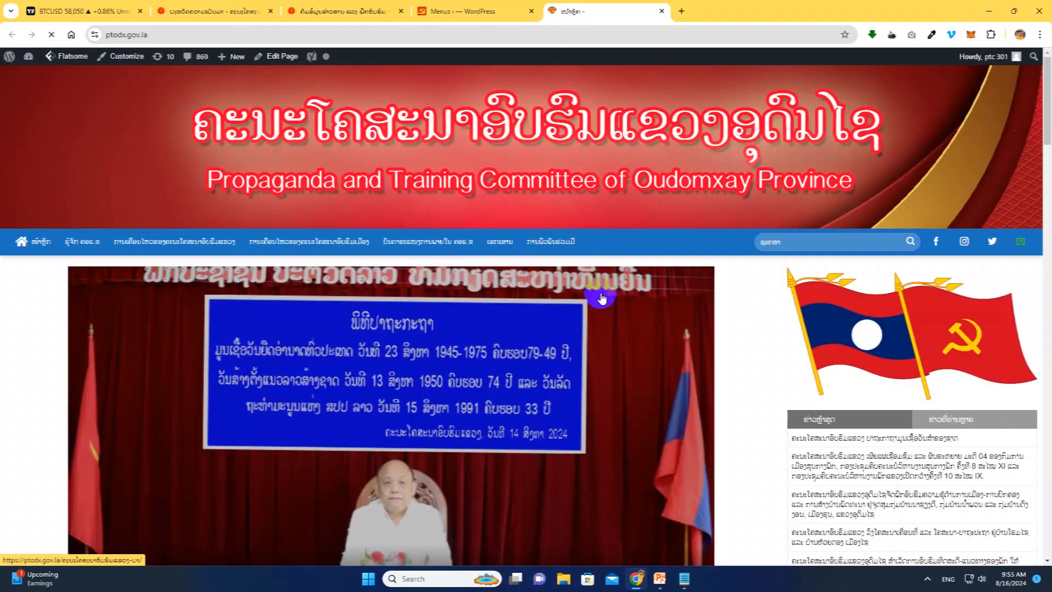
Return to the site admin and start a new blank post.
left_click(477, 11)
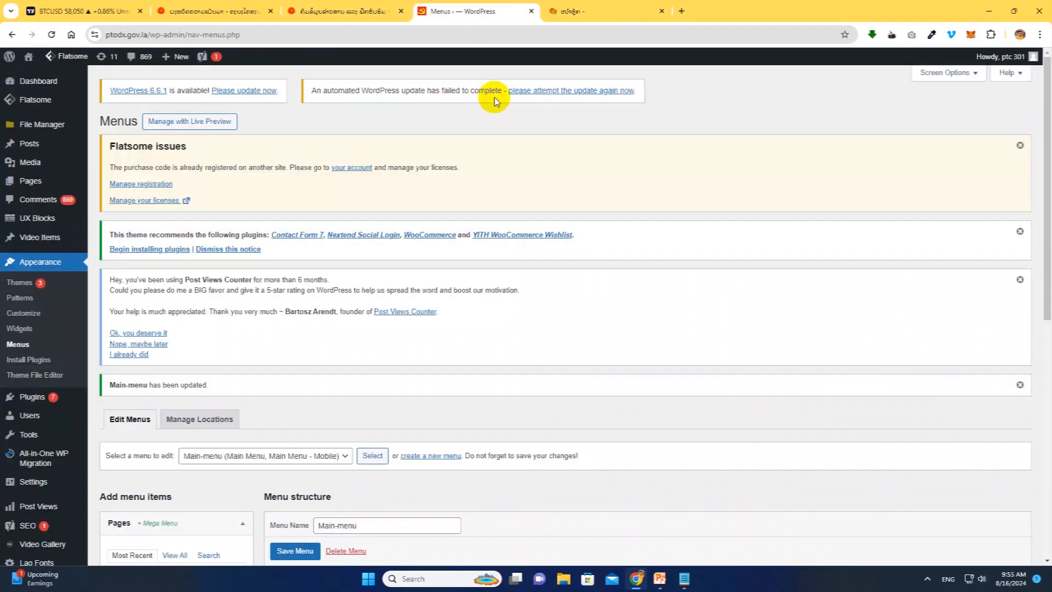
left_click(55, 126)
mouse_move(24, 145)
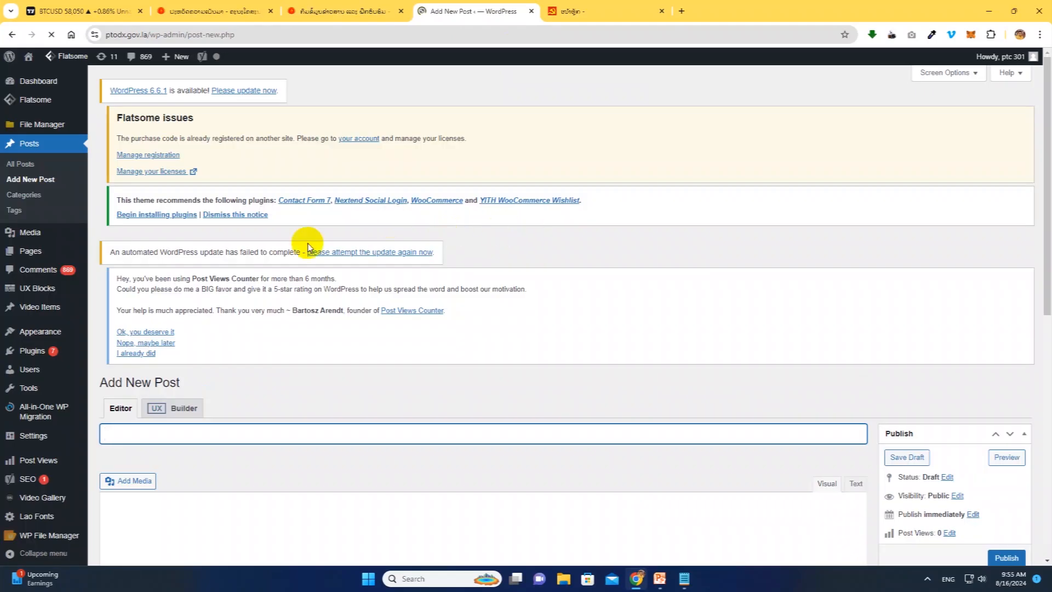
scroll(378, 334, "down", 4)
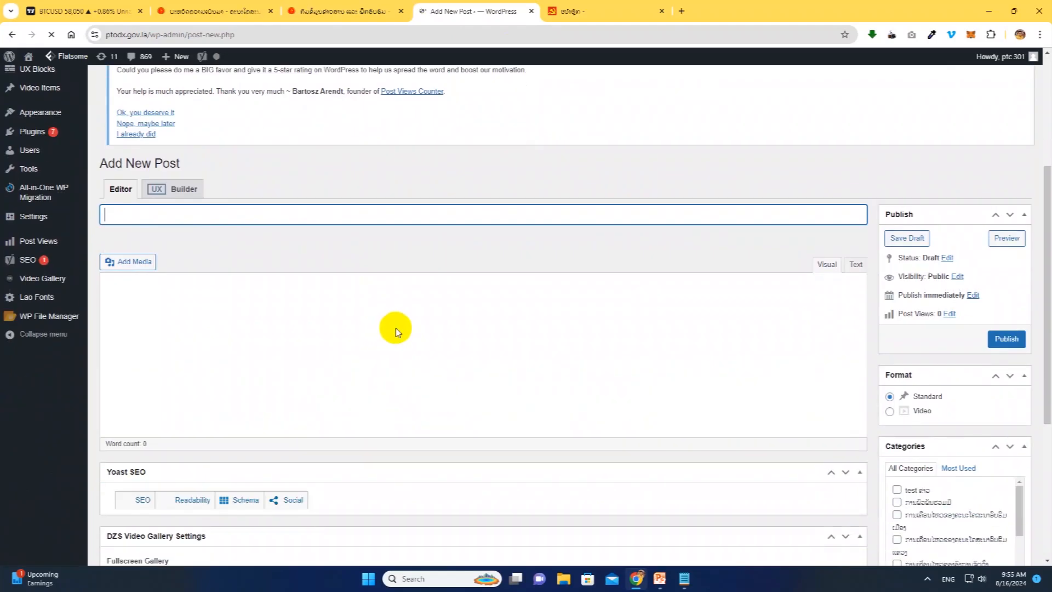
scroll(362, 329, "down", 4)
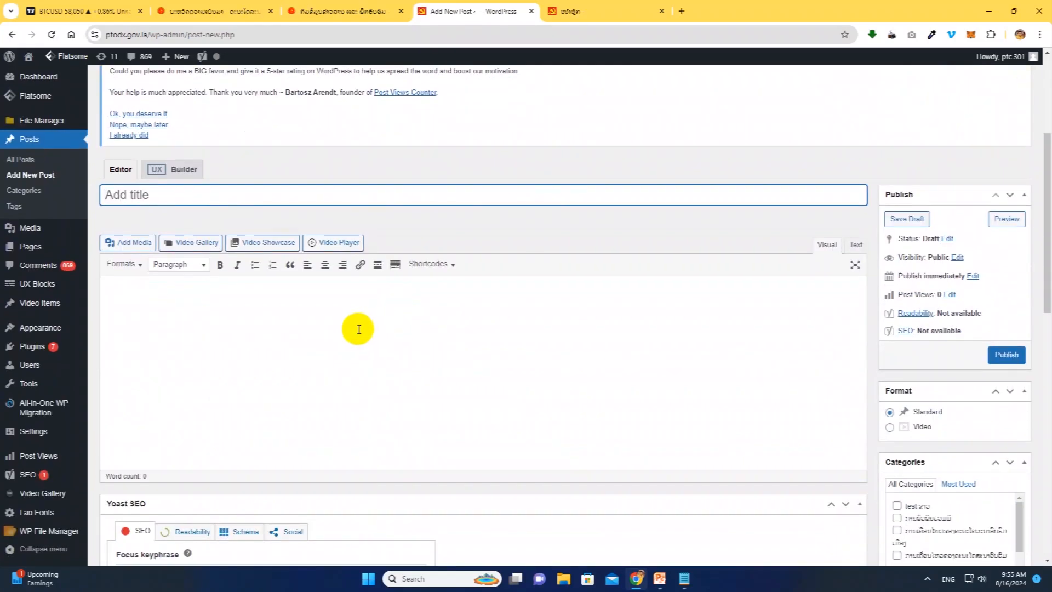
left_click(163, 321)
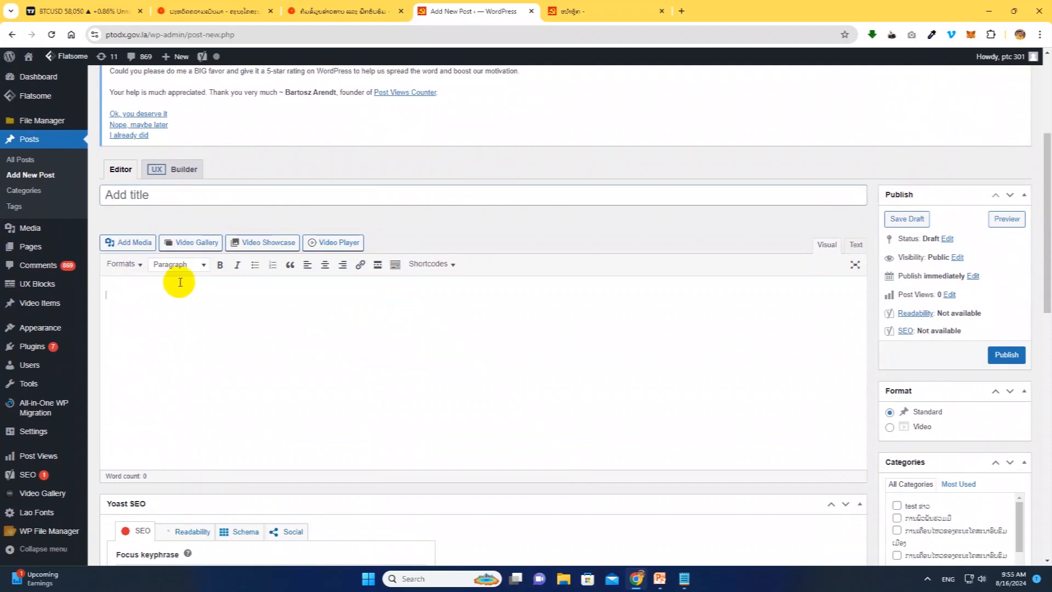
left_click(182, 203)
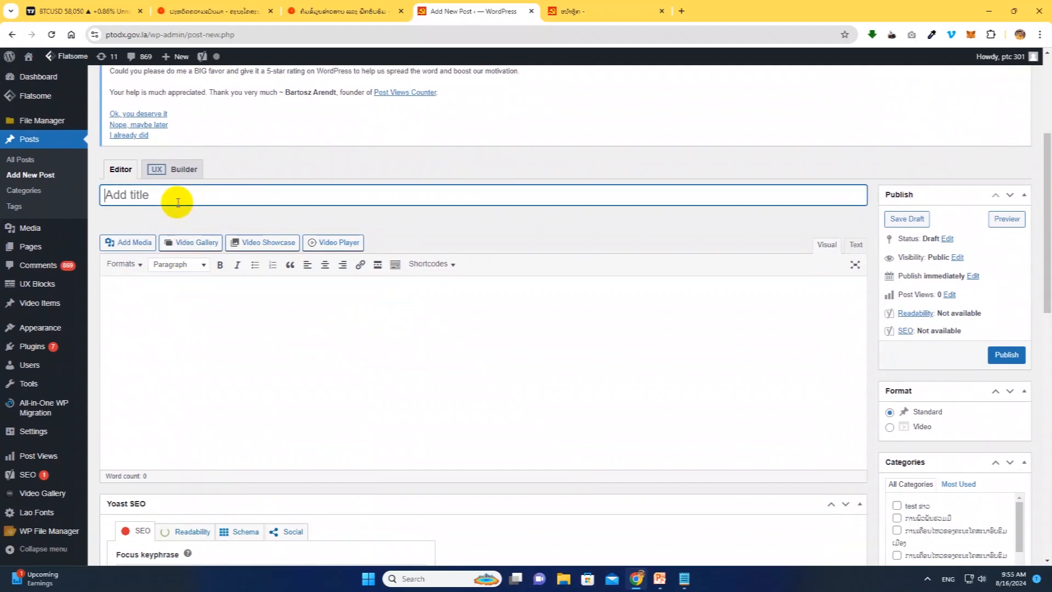
Copy the headline and first two paragraphs of the 5 August 2024 ptc.gov.la news article into the new post's body.
left_click(342, 14)
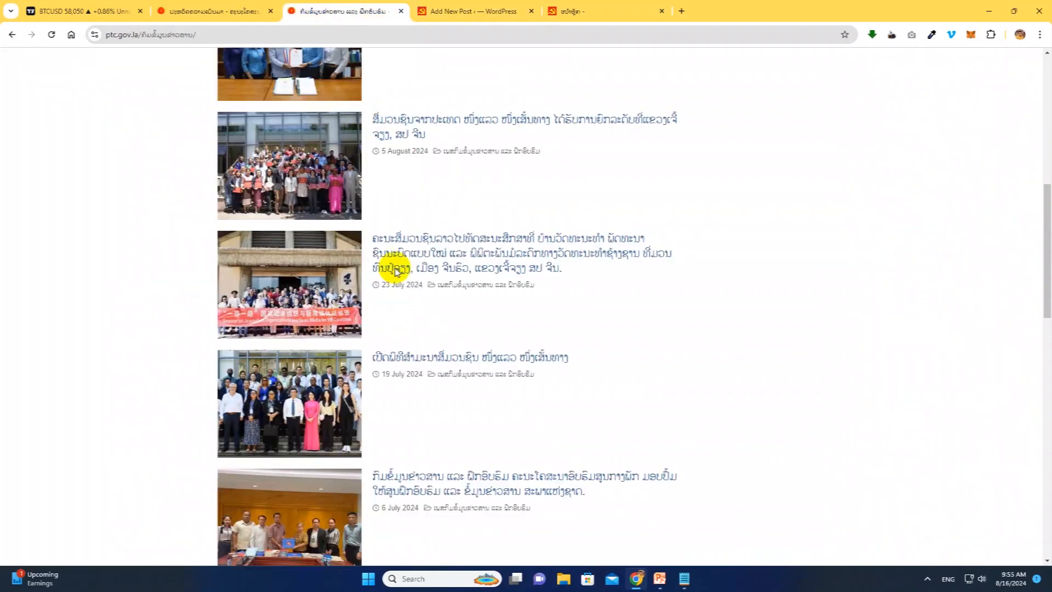
left_click(409, 118)
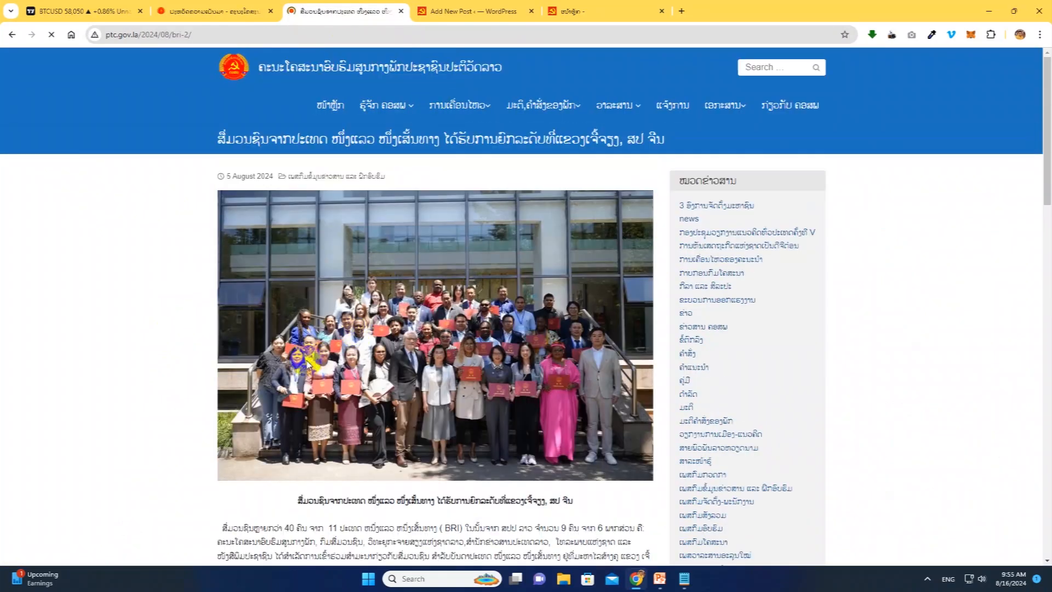
scroll(310, 362, "down", 4)
left_click_drag(298, 278, 444, 421)
right_click(384, 328)
left_click(422, 336)
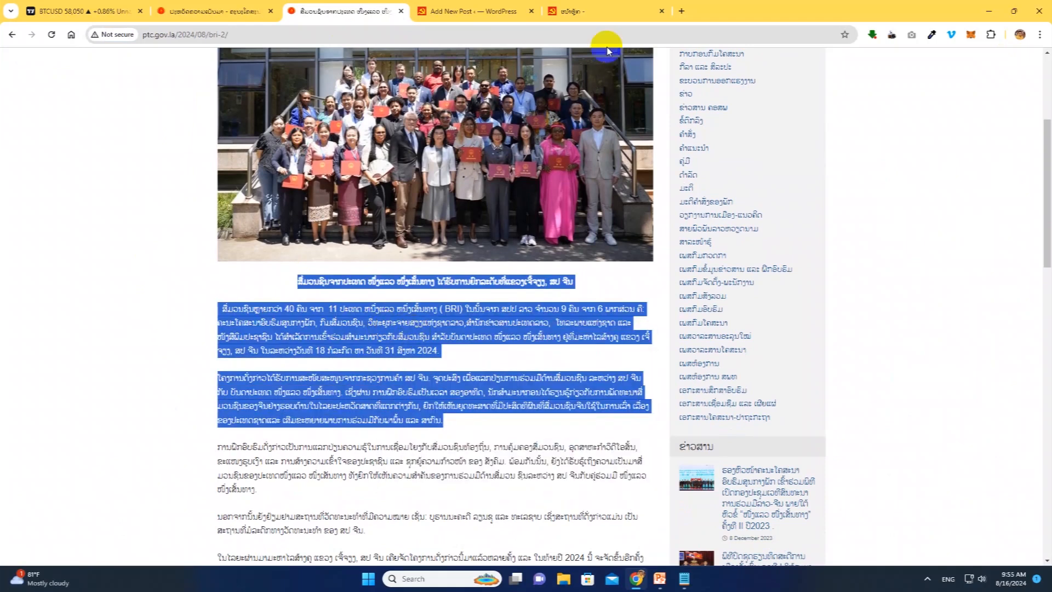
left_click(512, 8)
right_click(179, 314)
left_click(162, 310)
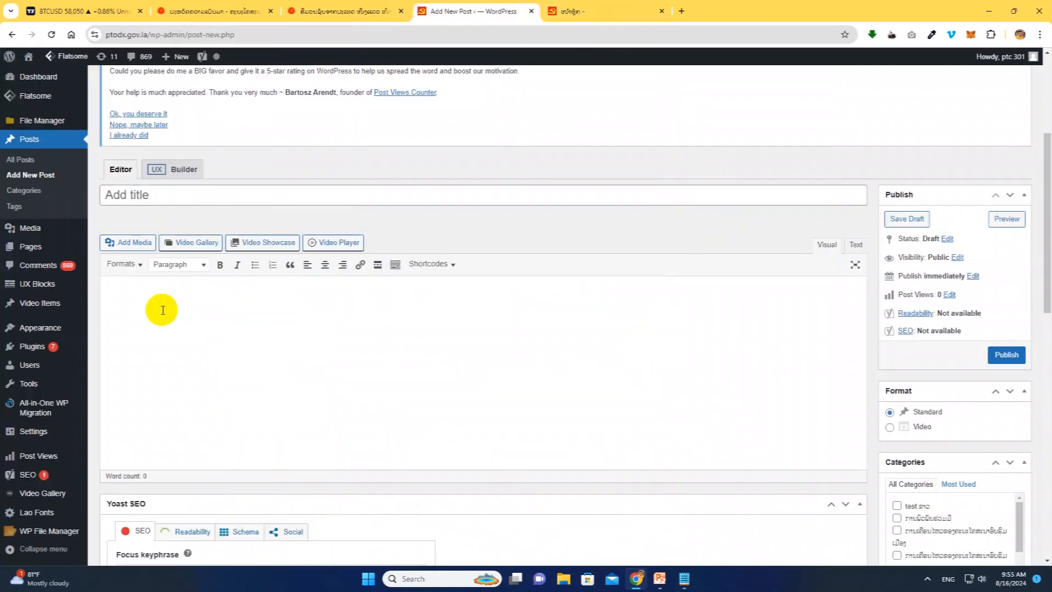
key("ctrl+v")
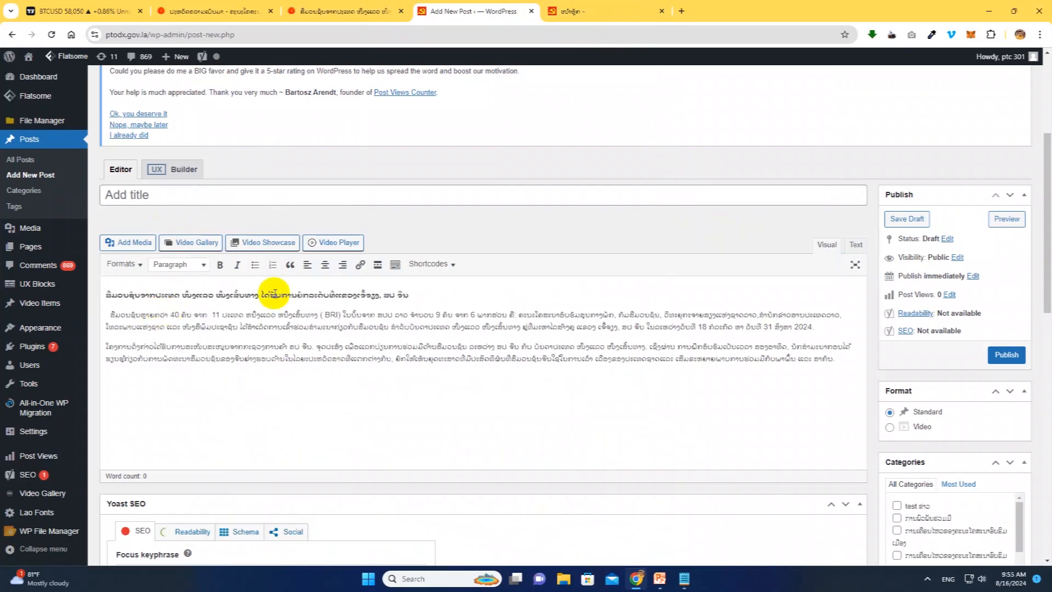
Copy the bold headline from the post body into the post's title.
left_click_drag(410, 295, 42, 269)
right_click(213, 304)
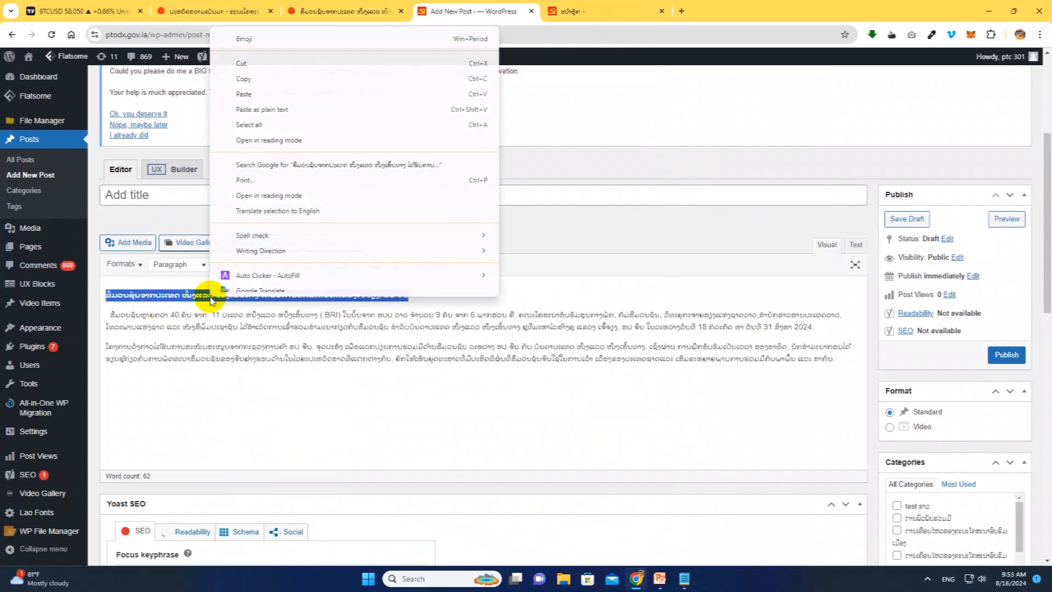
left_click(296, 87)
left_click(189, 193)
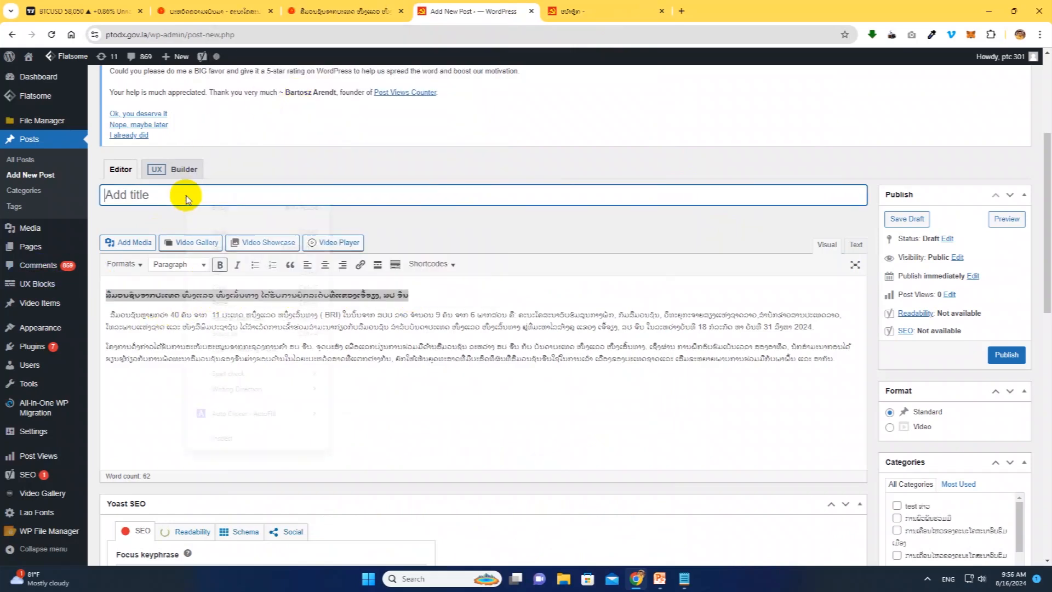
right_click(216, 198)
left_click(235, 301)
left_click(331, 380)
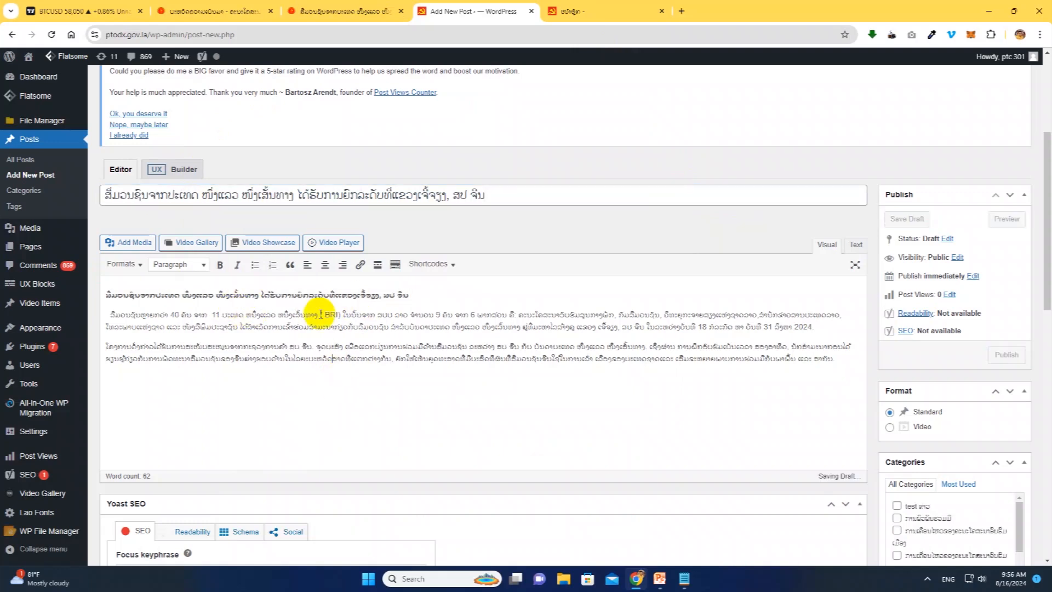
Centre the bold headline in the post body and add an empty line above it.
left_click_drag(410, 295, 81, 295)
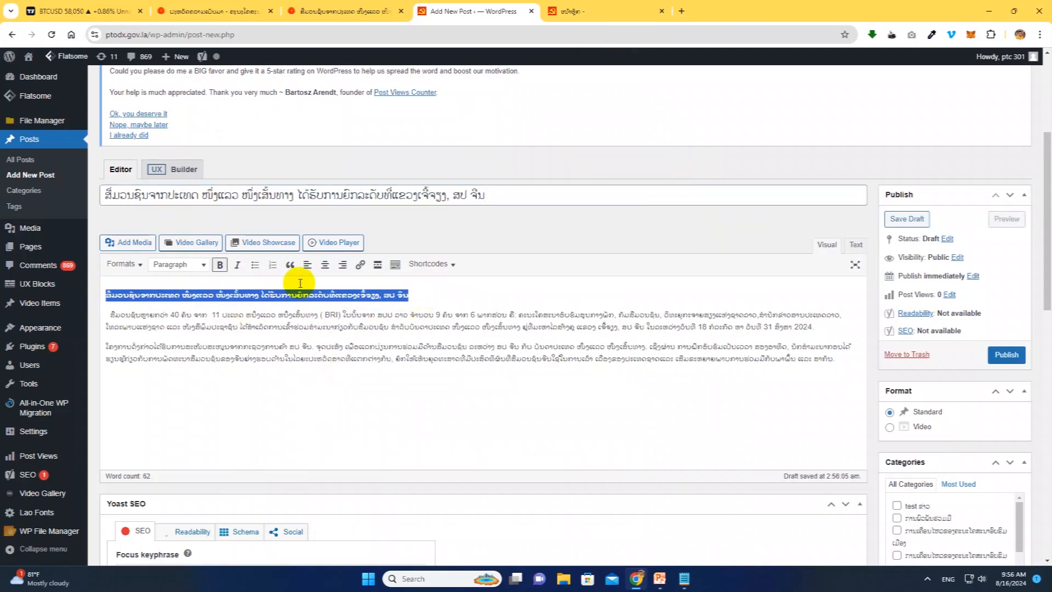
left_click(325, 265)
key("Return")
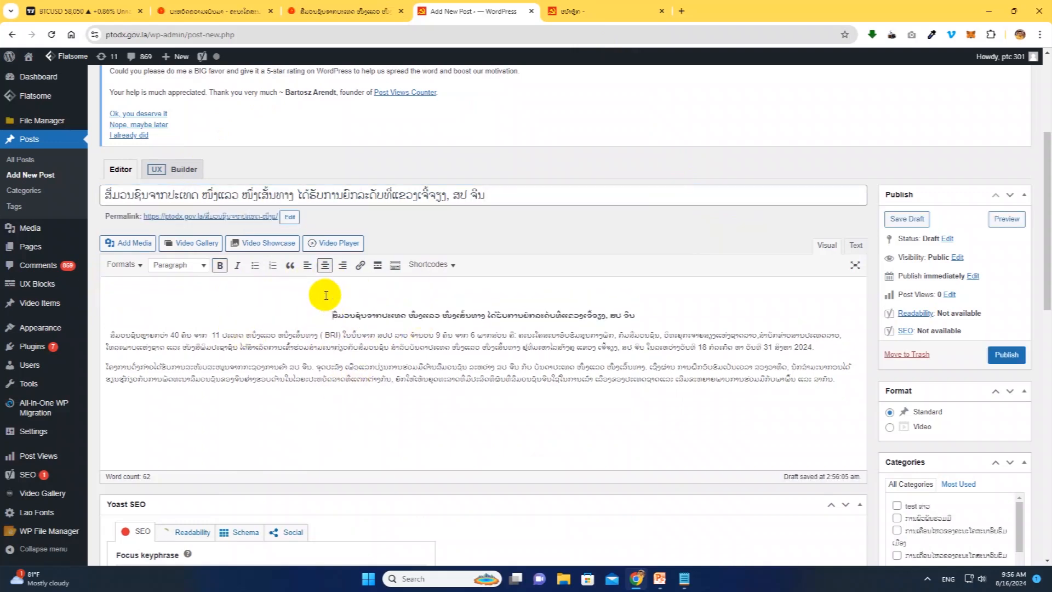
Insert the assembly hall photo 2-1.jpg from the media library on the empty line above the body headline.
left_click(325, 295)
left_click(132, 242)
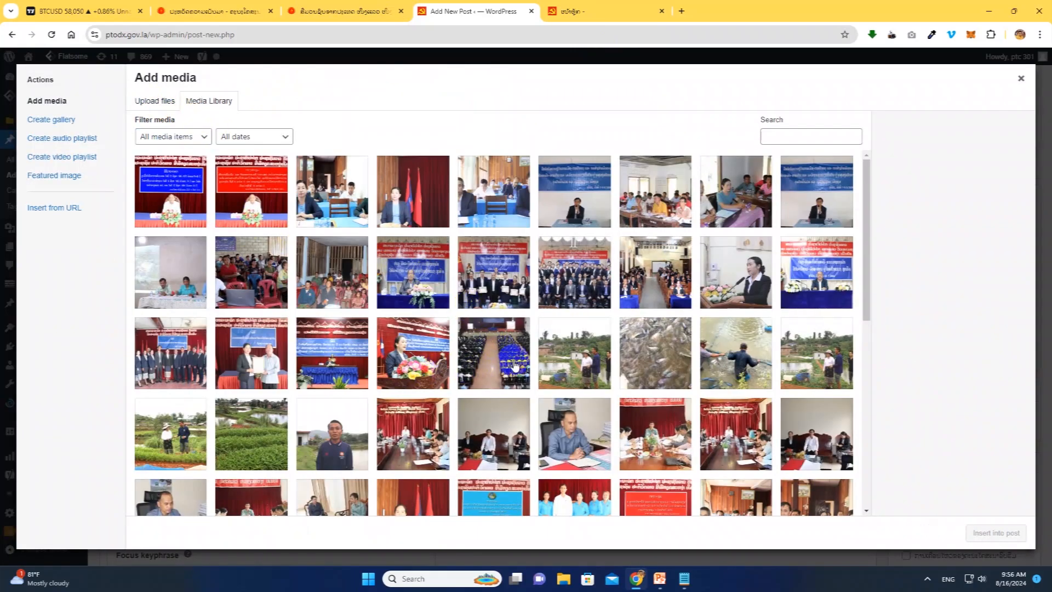
left_click(474, 347)
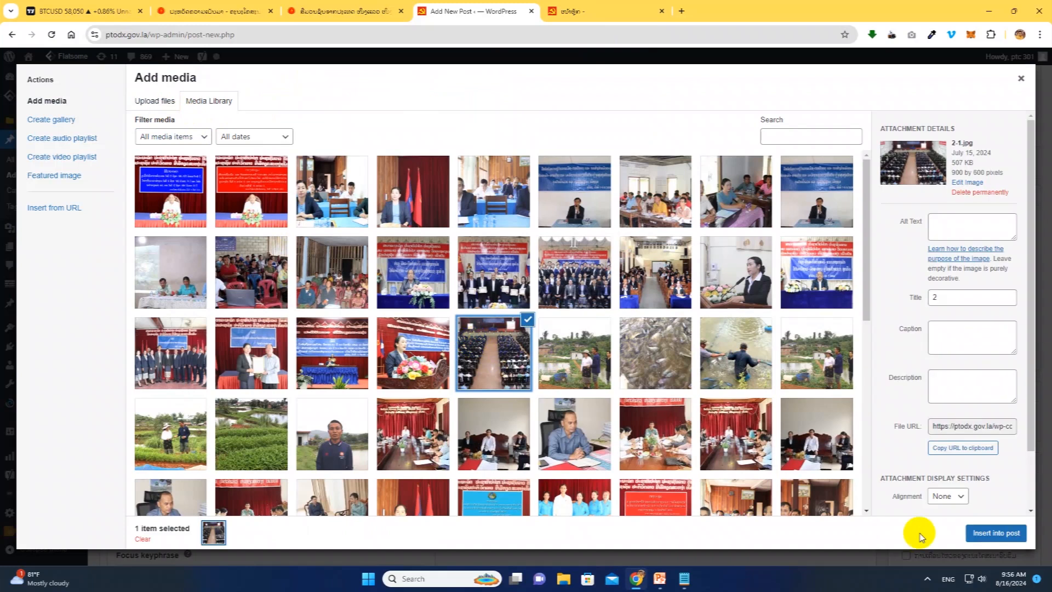
left_click(996, 533)
Set the inserted assembly hall photo to Full Size – 900 × 600 and centre it in the post.
left_click(233, 338)
left_click(214, 293)
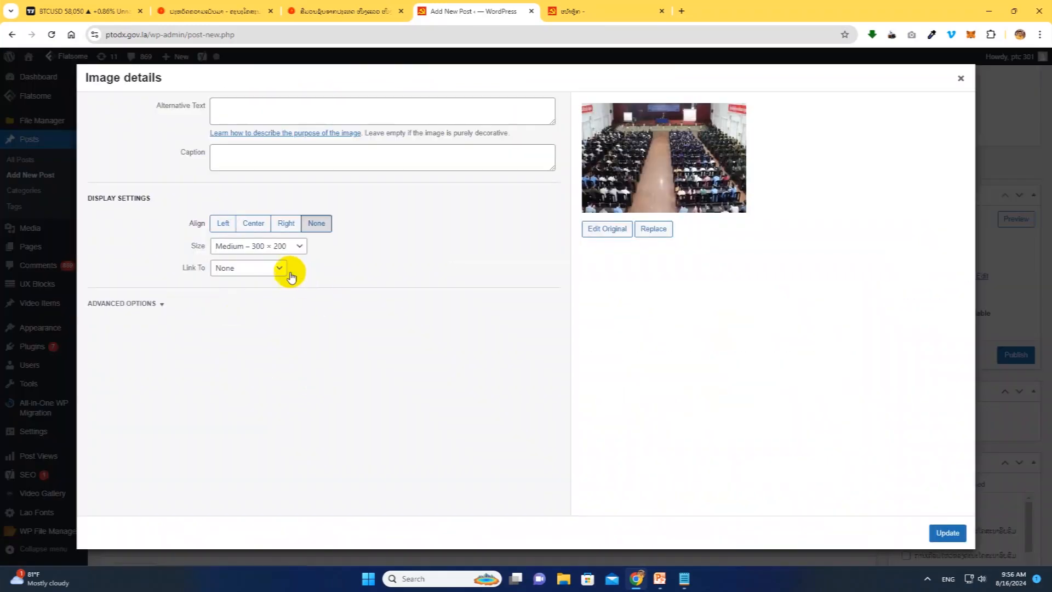
left_click(278, 253)
left_click(265, 279)
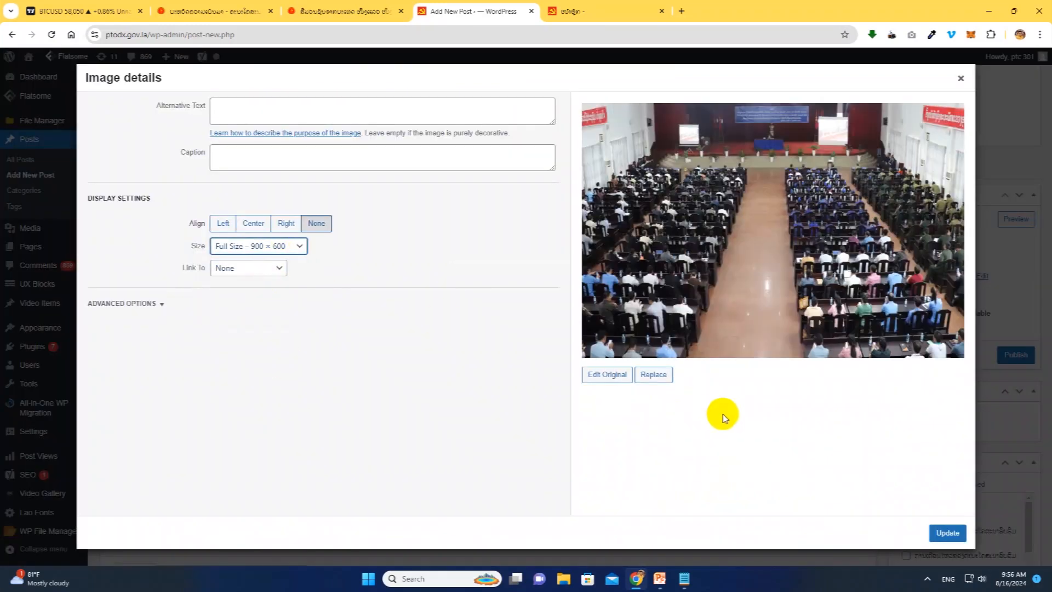
left_click(948, 533)
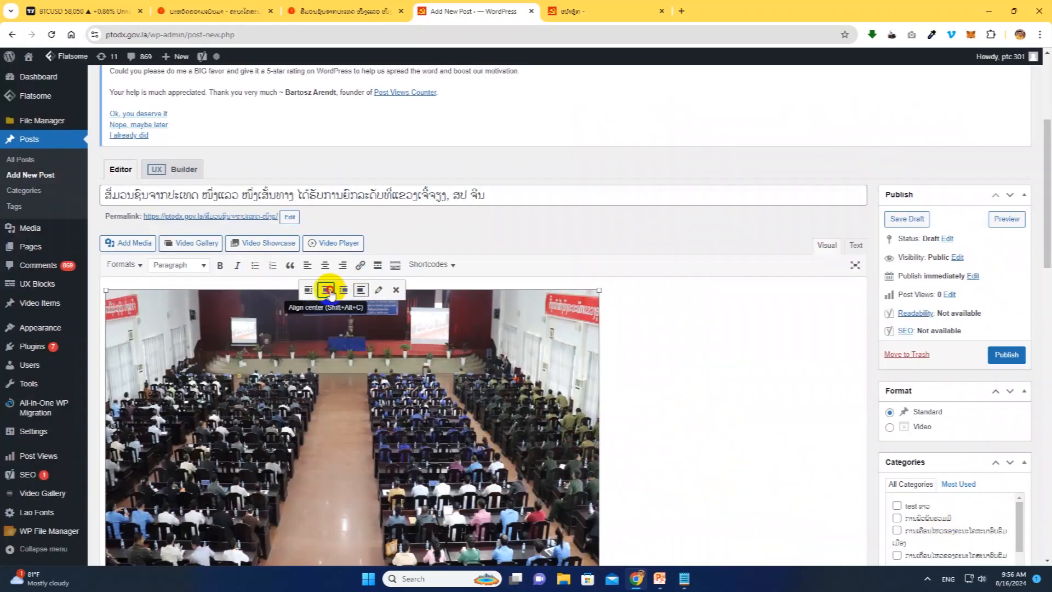
left_click(326, 290)
Insert a Read More break within the first paragraph below the body headline and assign the post to the cooperation category.
scroll(718, 383, "down", 3)
left_click(715, 381)
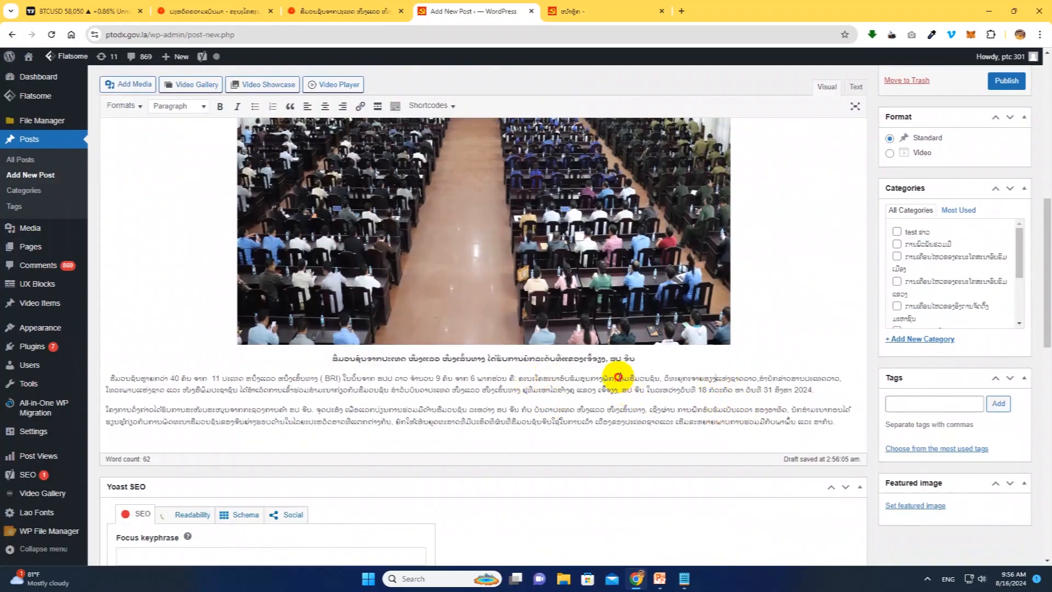
left_click(378, 108)
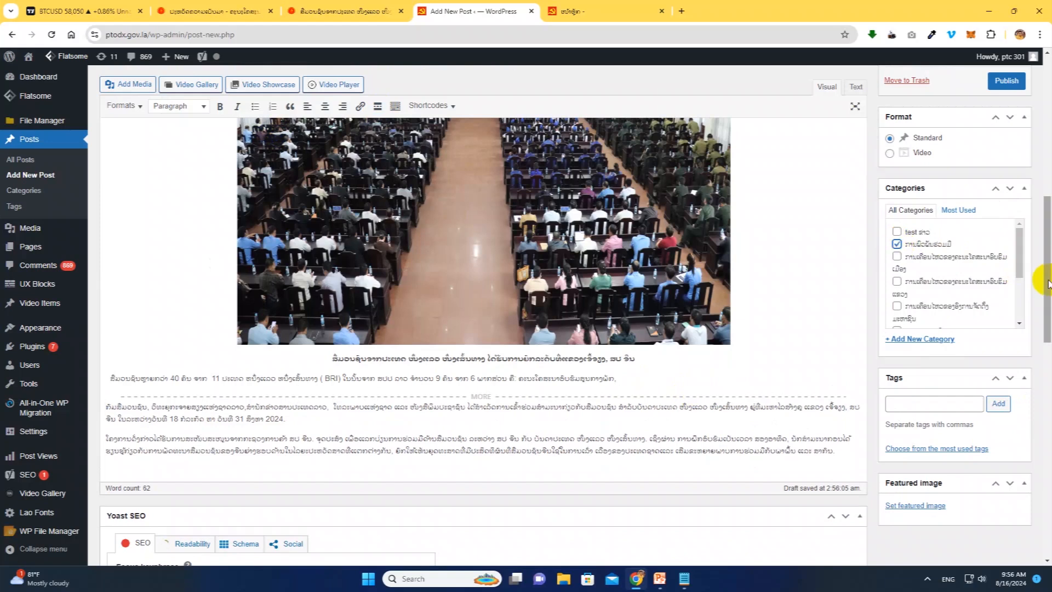
Set 2-1.jpg from the media library as the post's featured image and publish the post.
left_click_drag(1047, 283, 1036, 357)
left_click(909, 225)
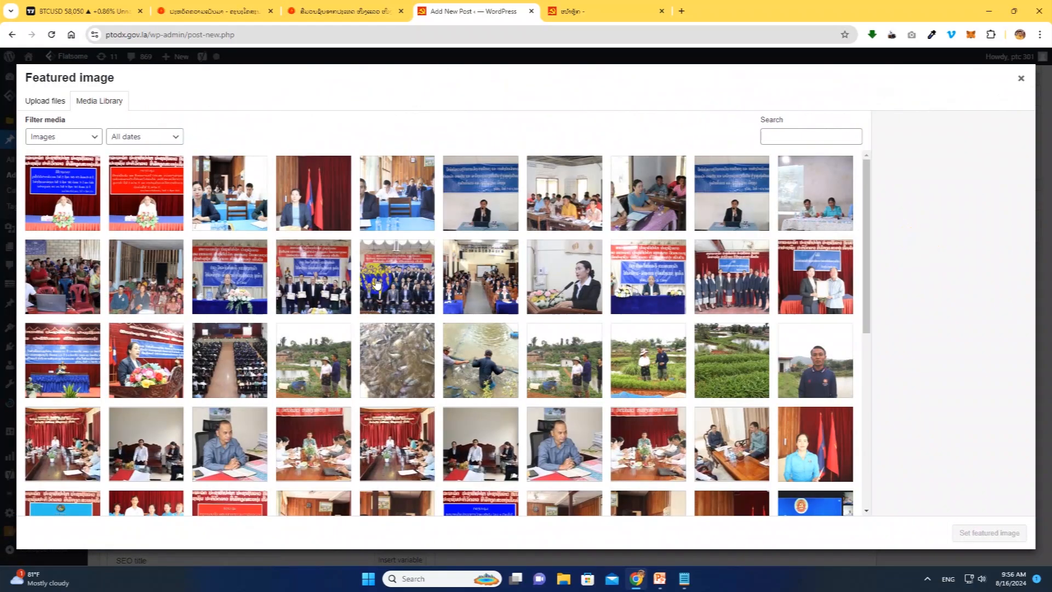
left_click(306, 352)
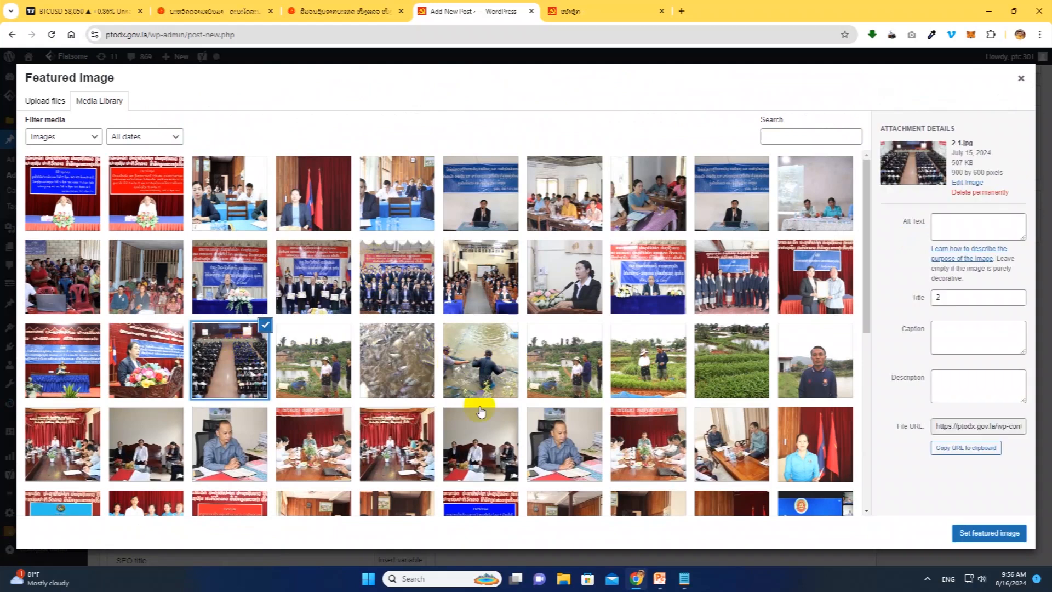
left_click(985, 533)
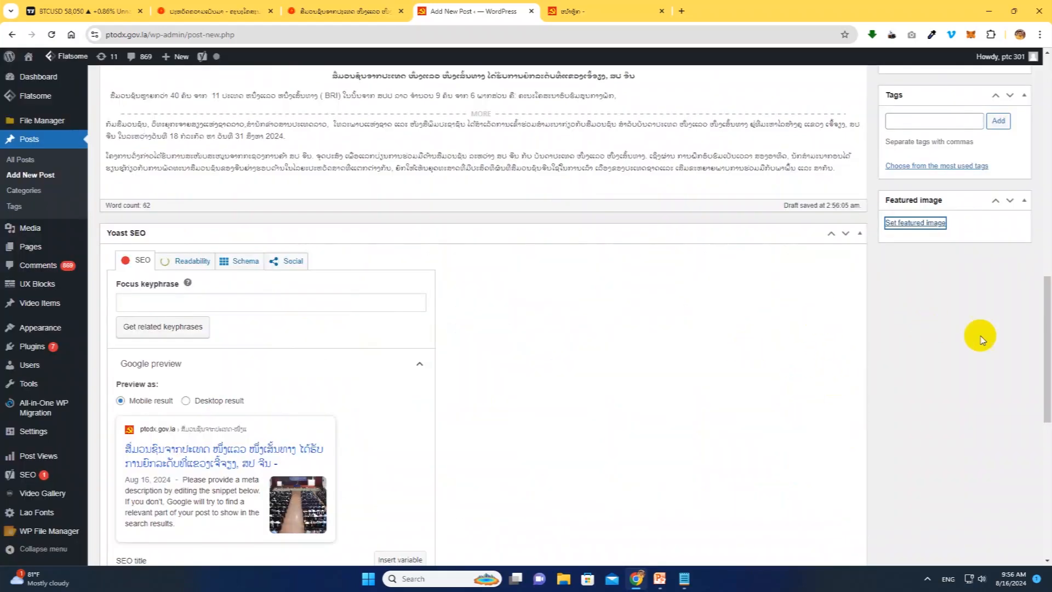
scroll(1038, 373, "up", 10)
left_click(1006, 367)
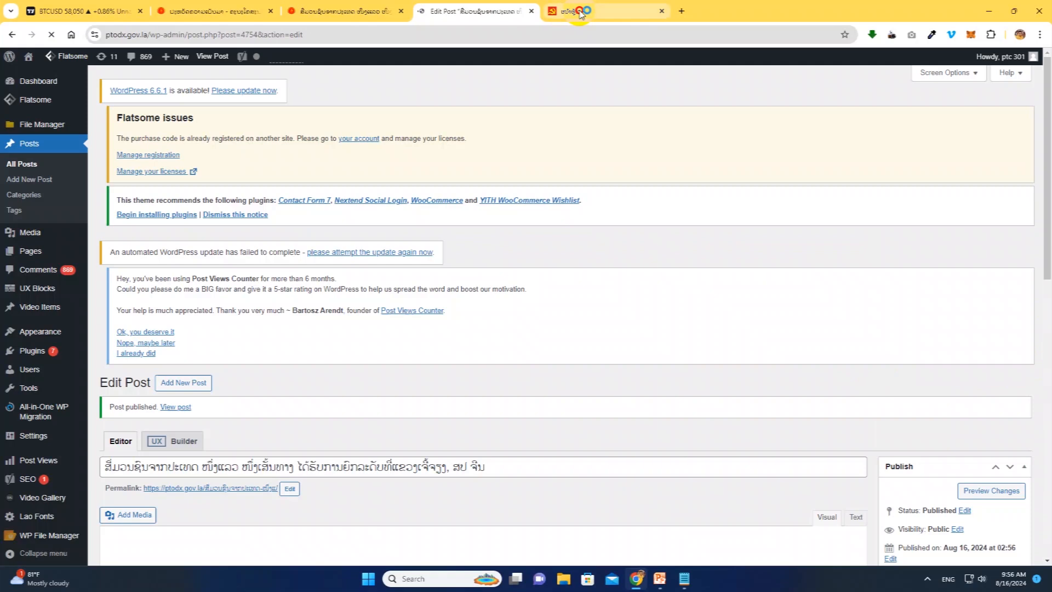
Reload the public homepage and open the cooperation category page to examine how the published post is displayed.
left_click(580, 11)
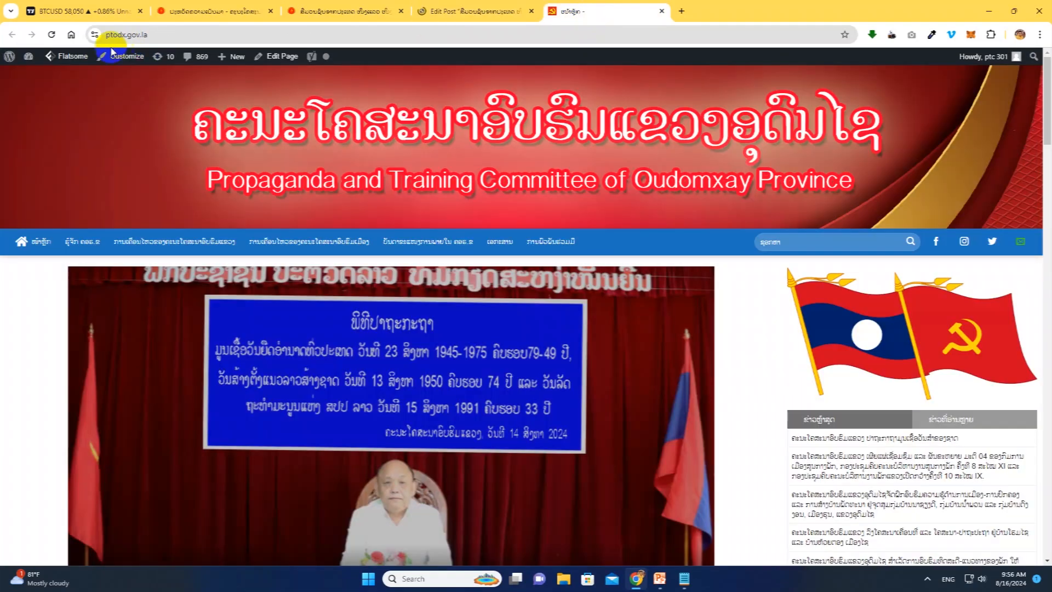
left_click(52, 34)
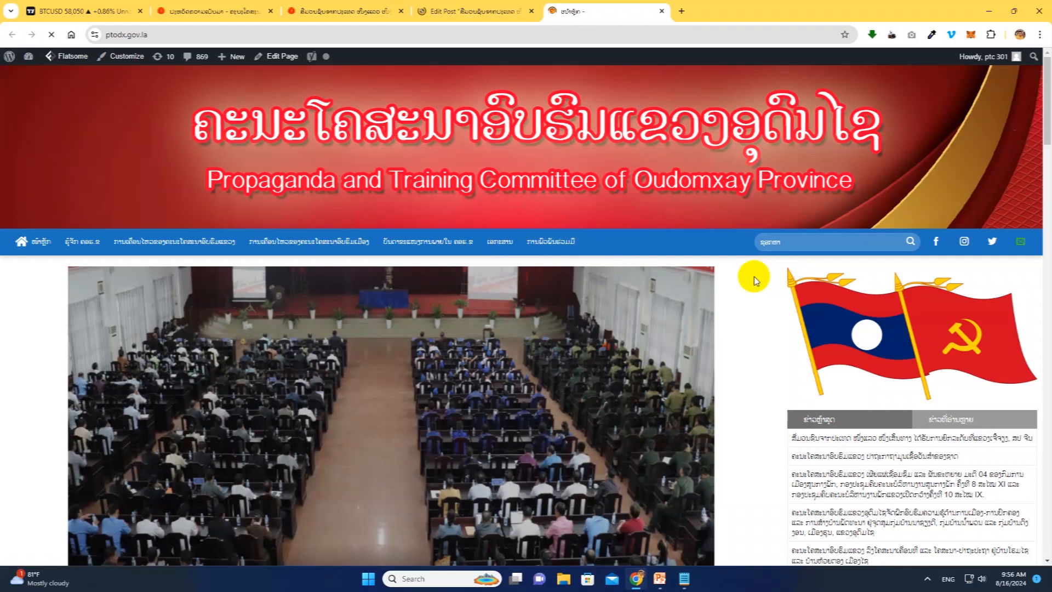
left_click(697, 270)
scroll(414, 272, "down", 4)
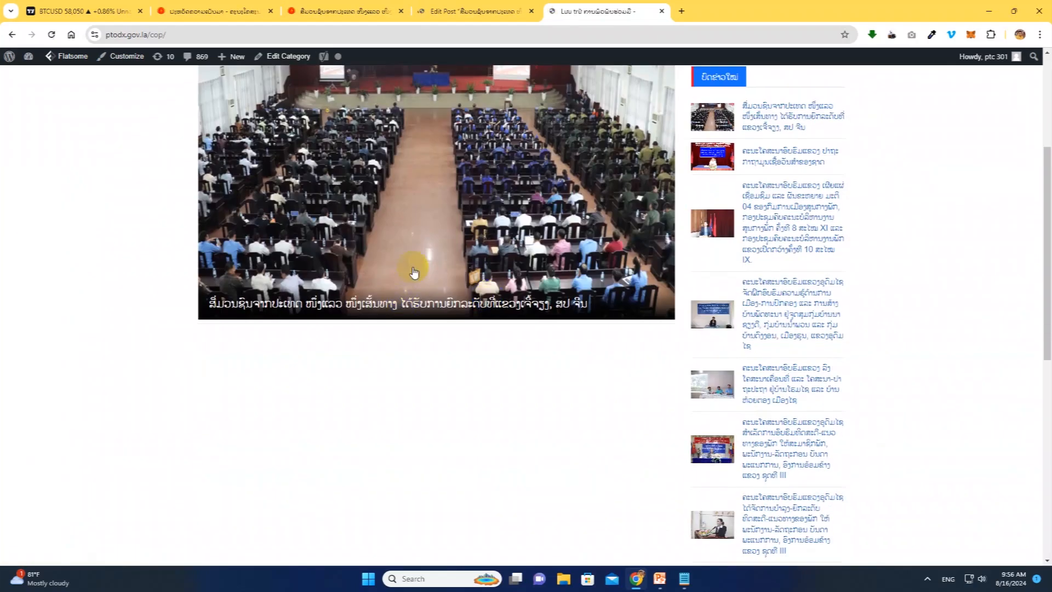
scroll(467, 337, "up", 2)
scroll(384, 422, "down", 3)
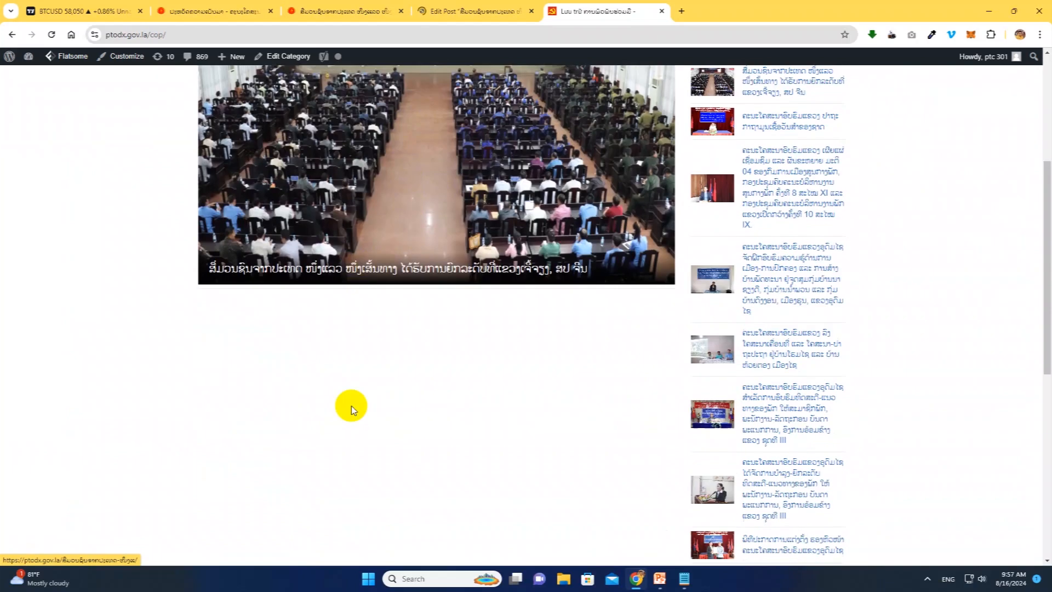
scroll(395, 388, "up", 2)
scroll(318, 350, "down", 10)
scroll(340, 383, "up", 10)
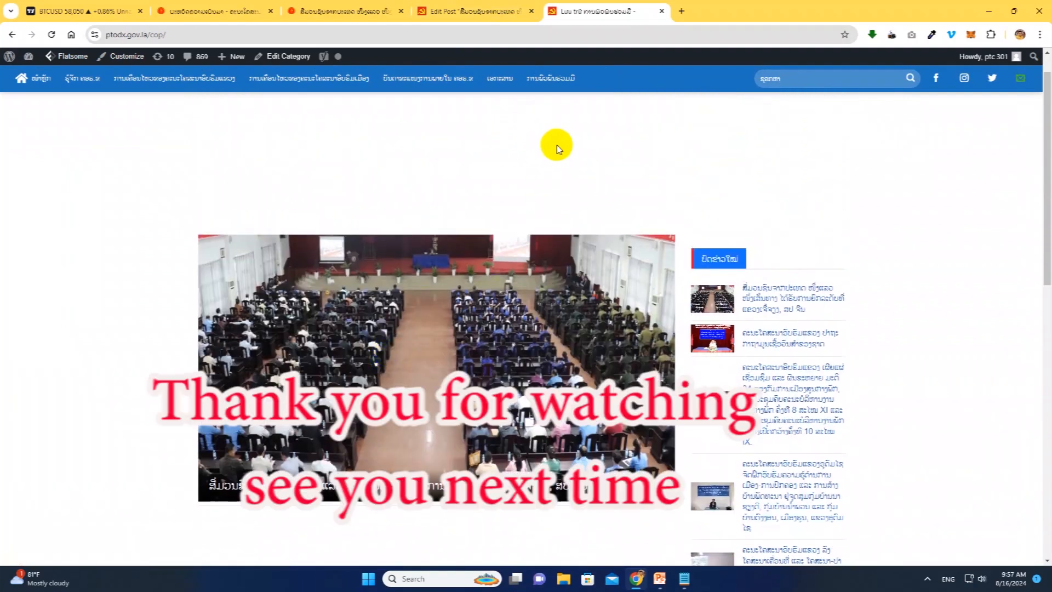
scroll(545, 183, "up", 2)
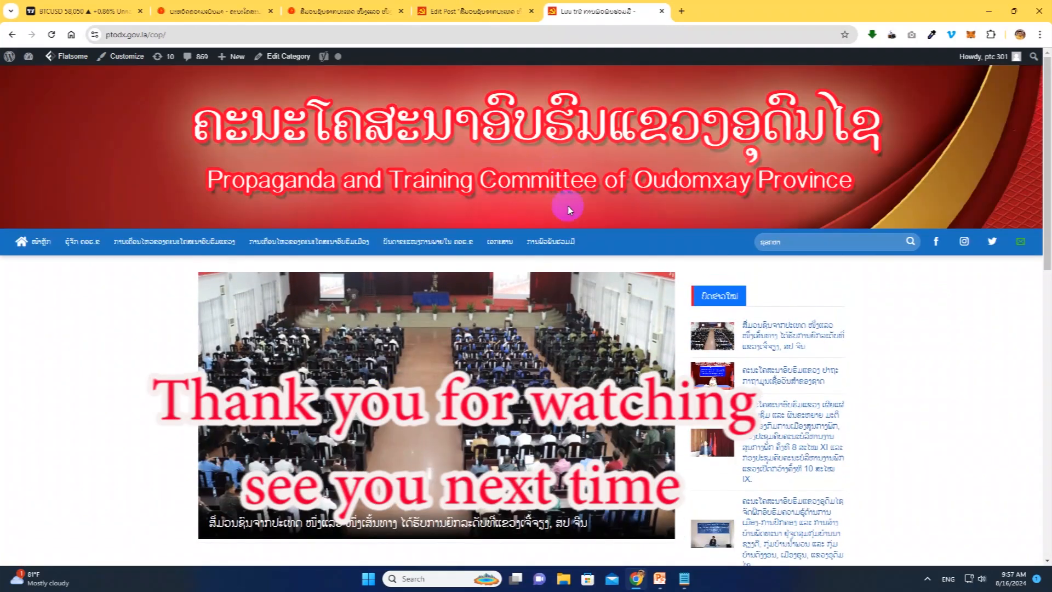